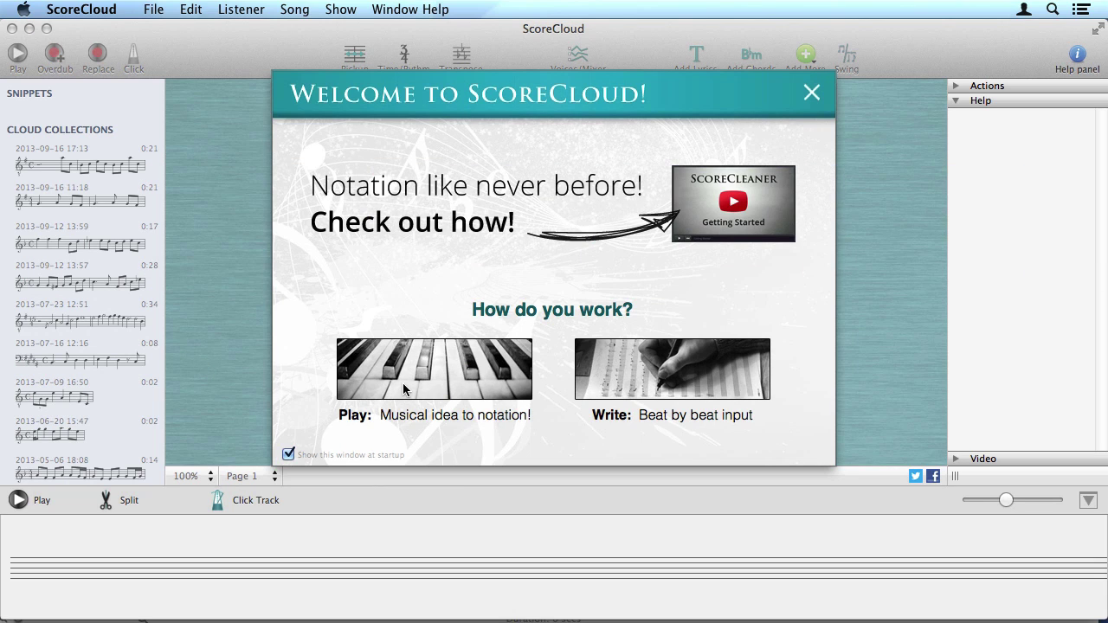
# - Pick the piano 'Play: Musical idea to notation' option on the Welcome to ScoreCloud screen
pyautogui.click(404, 389)
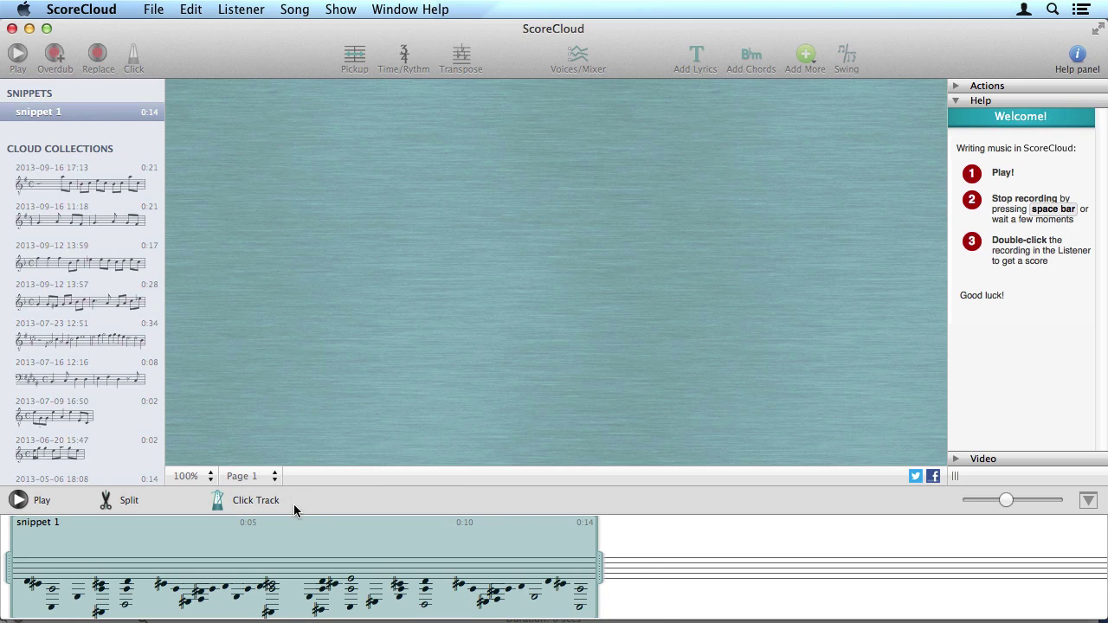
# - Open the recorded 14-second snippet 1 from the Listener as a score
pyautogui.doubleClick(302, 524)
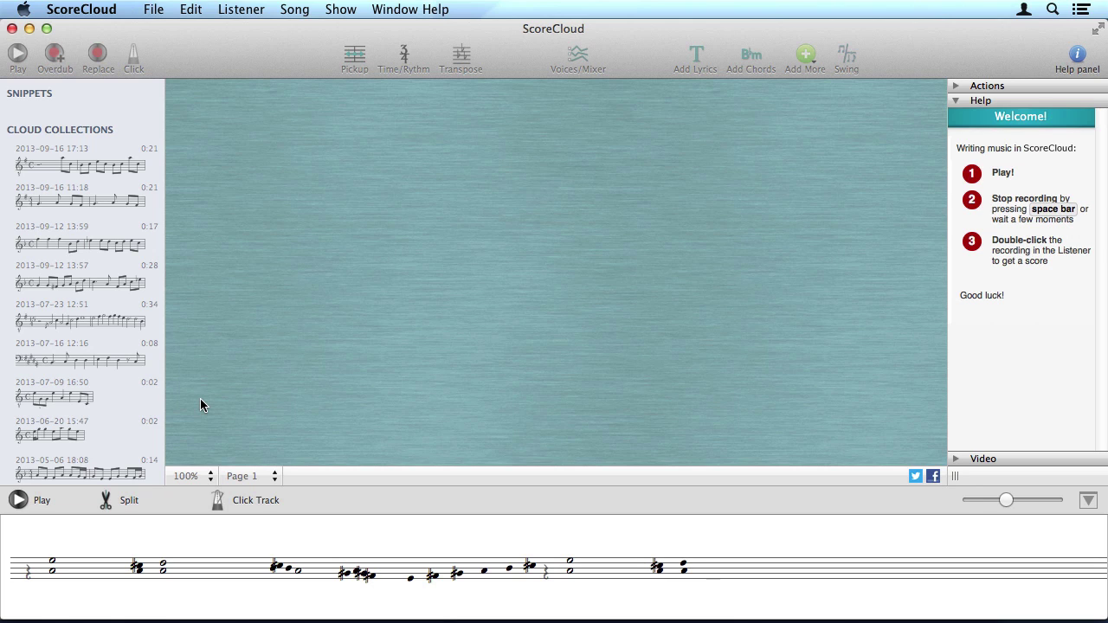
# - Record the melody with a click track at tempo 105, then open the 26-second snippet as a 3/4 score
pyautogui.press('super+shift+r')
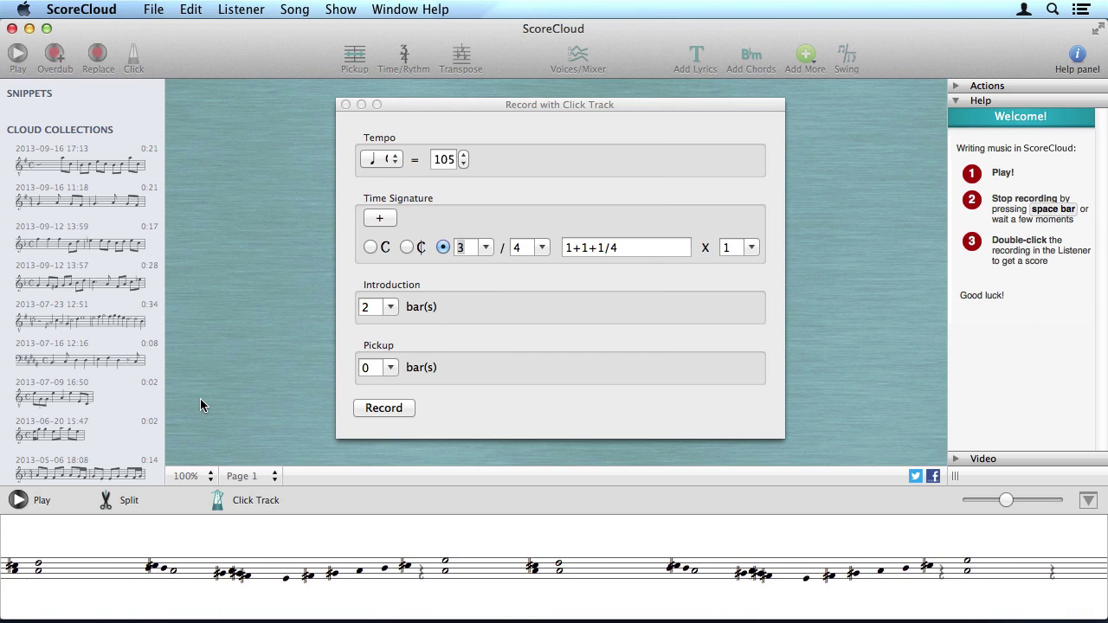
pyautogui.press('space')
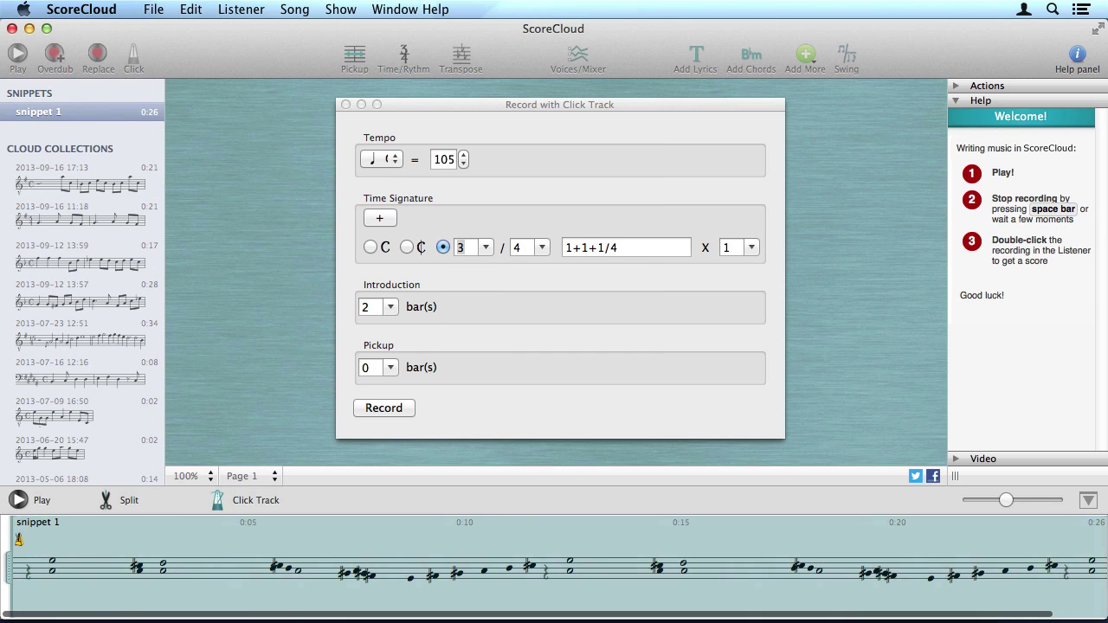
pyautogui.doubleClick(264, 542)
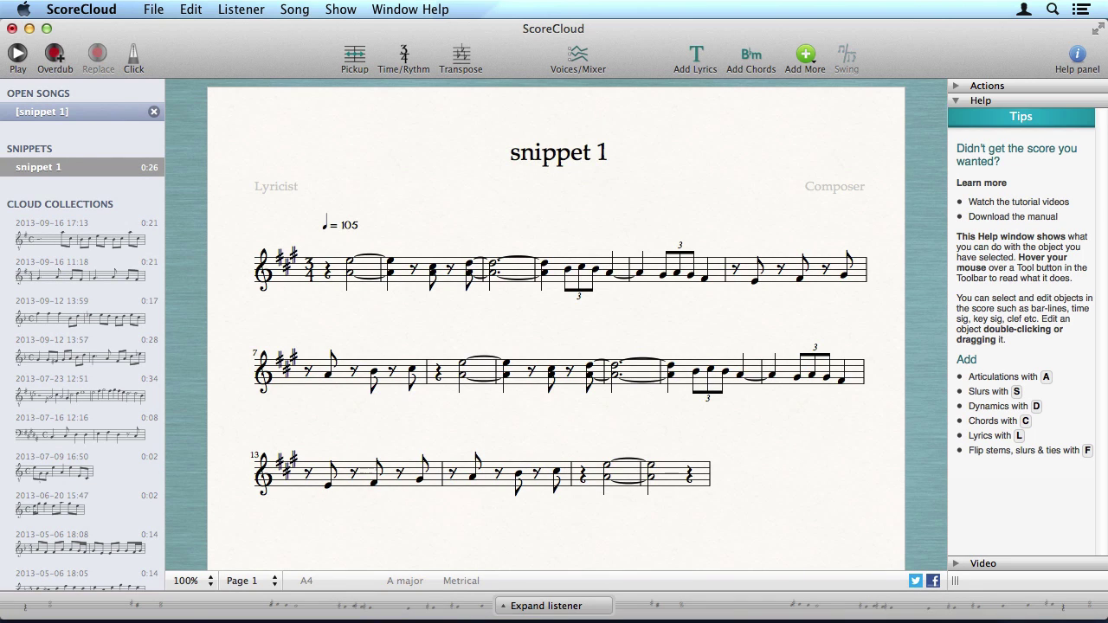
# - Re-record the last measure of the first staff using Replace
pyautogui.click(853, 312)
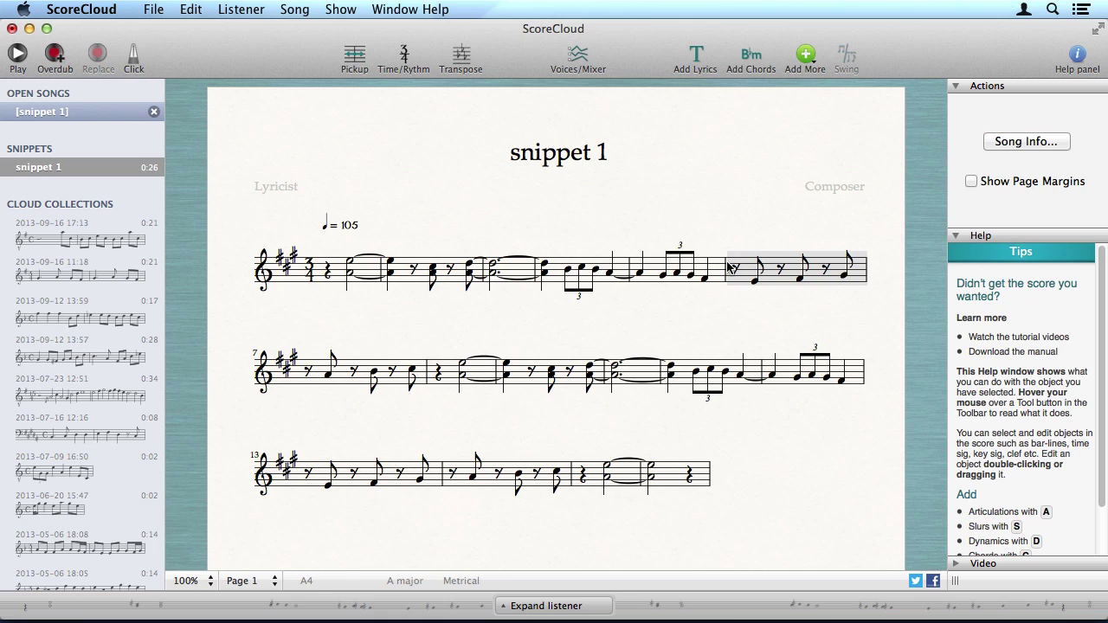
pyautogui.click(728, 268)
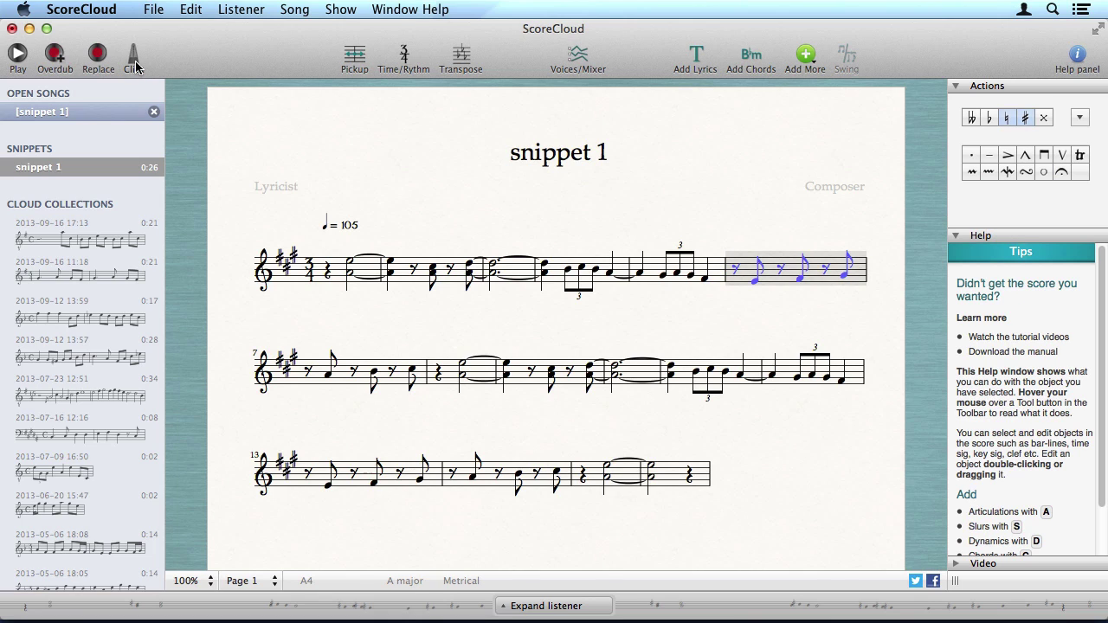
pyautogui.click(98, 55)
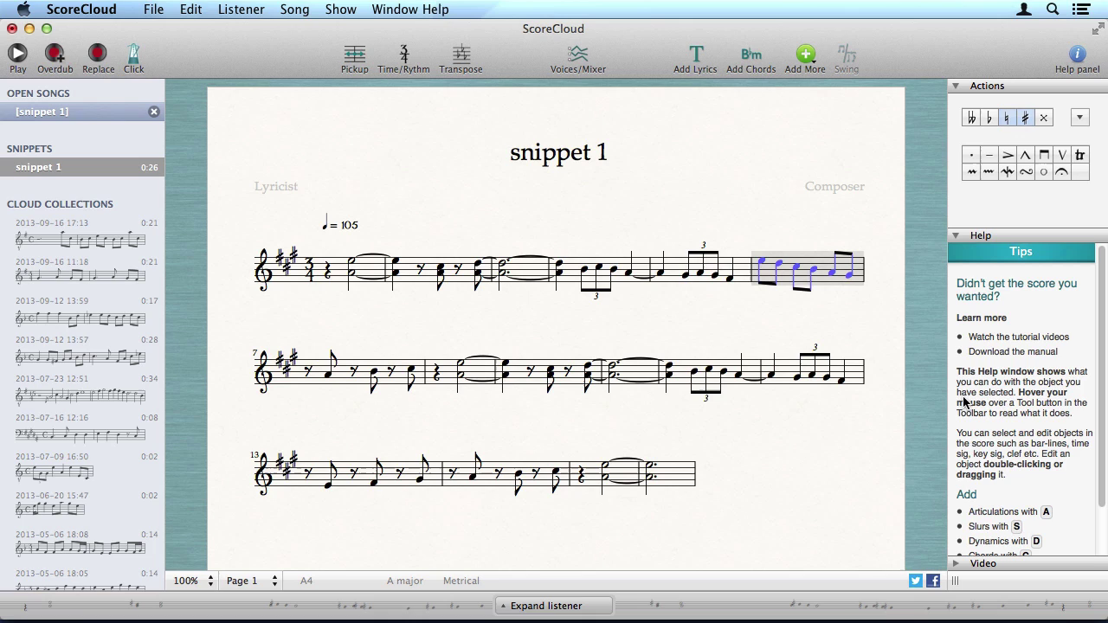
# - Overdub an additional recorded layer onto the whole song
pyautogui.click(502, 213)
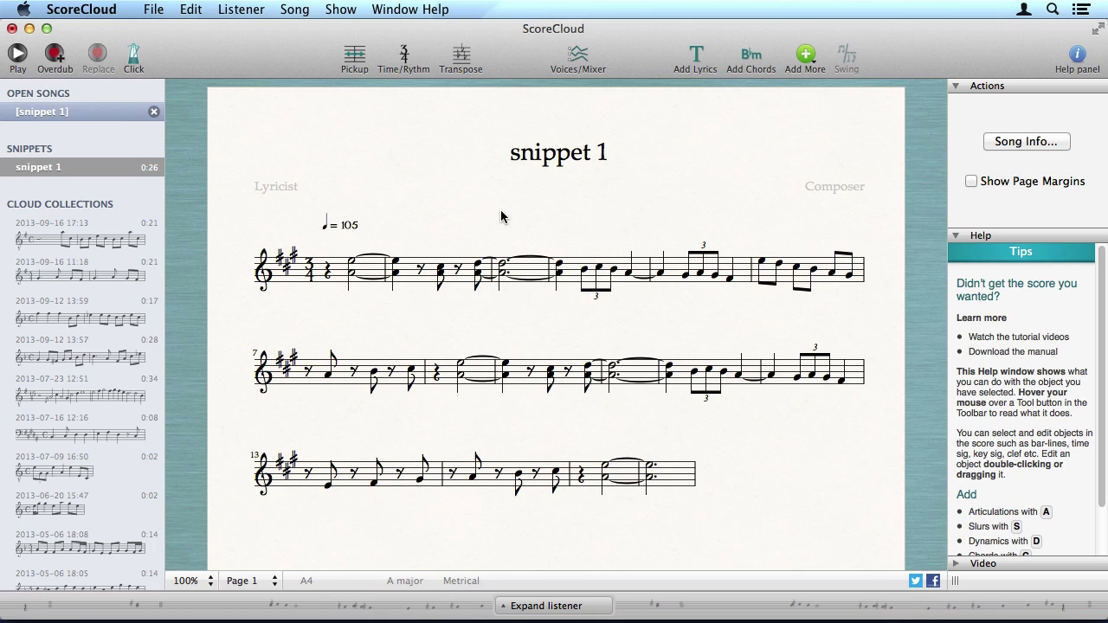
pyautogui.click(54, 56)
pyautogui.press('space')
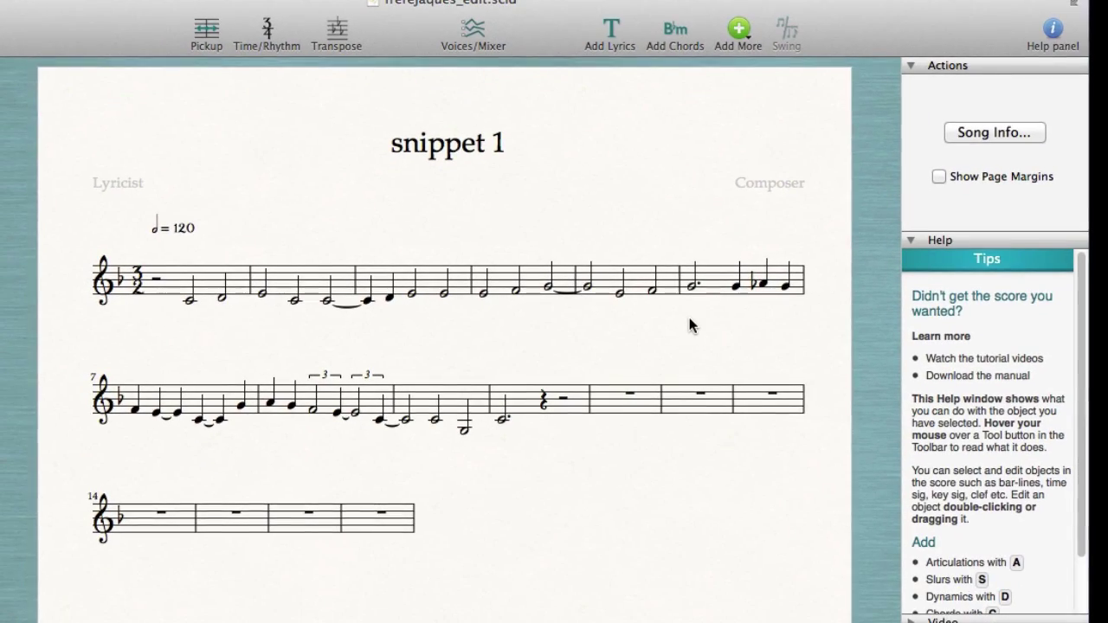
# - Inspect bar 6's dotted half note and its barline in the 3/2 F-major score, then deselect
pyautogui.click(694, 270)
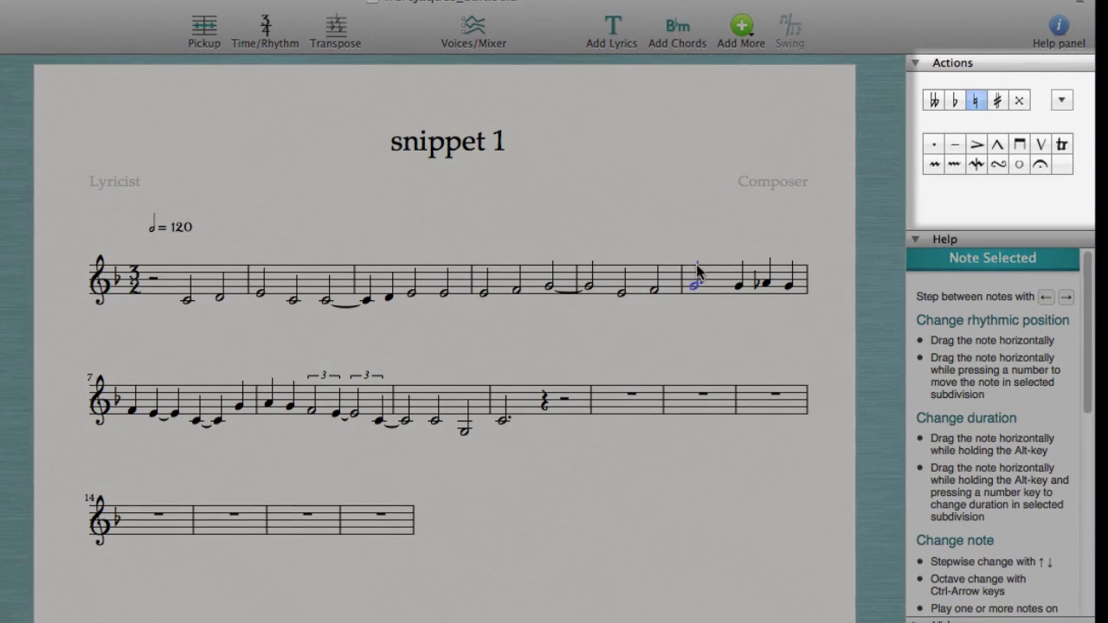
pyautogui.click(683, 277)
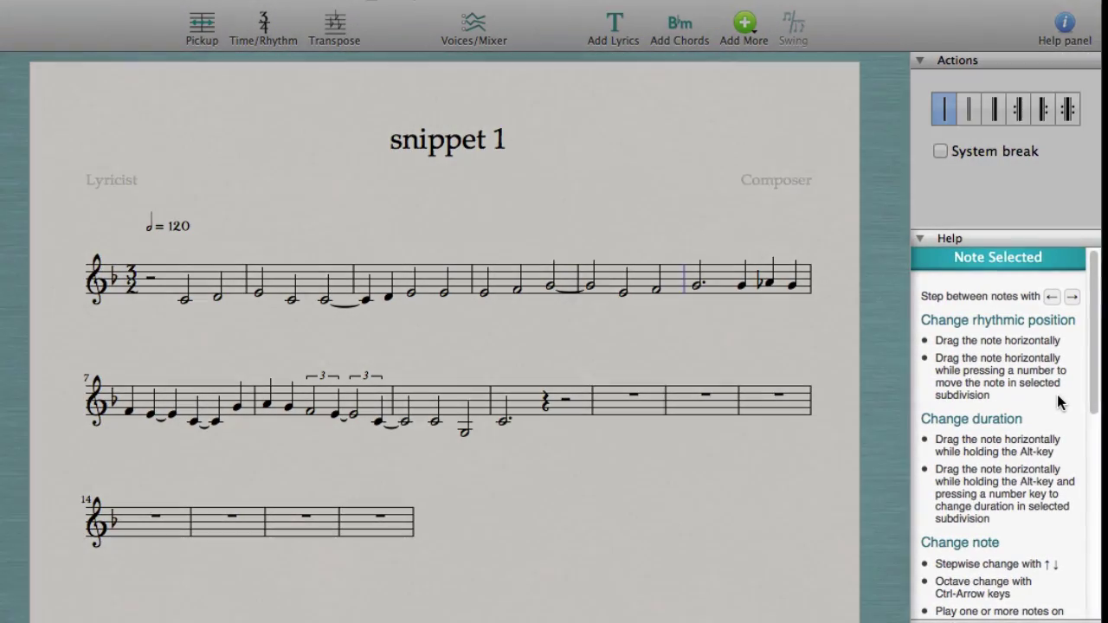
pyautogui.scroll(-10, 1058, 402)
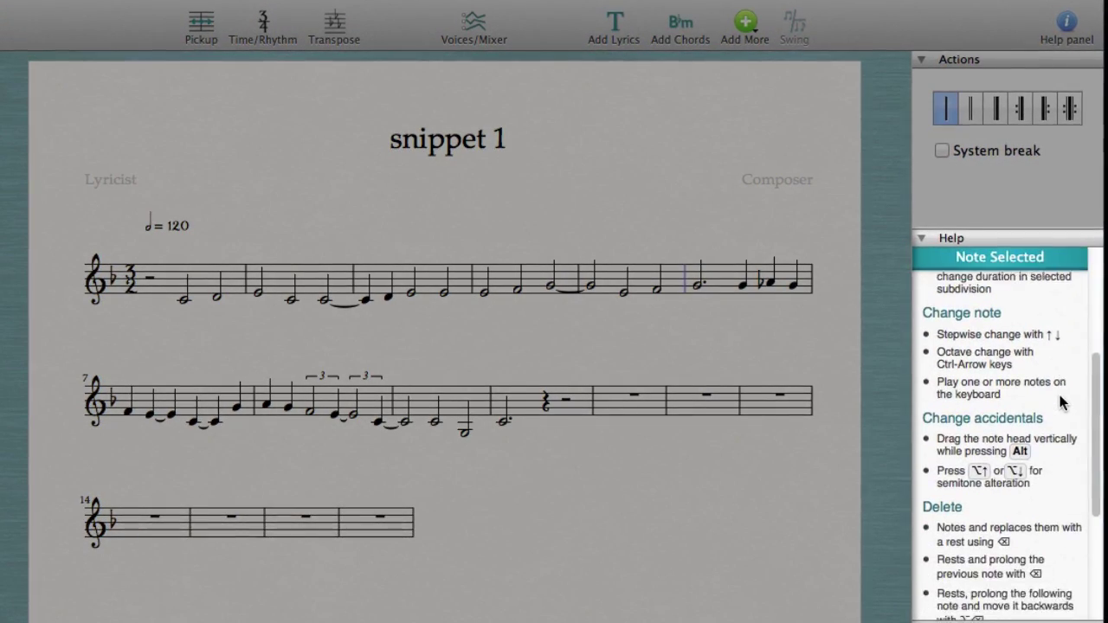
pyautogui.scroll(-5, 1060, 400)
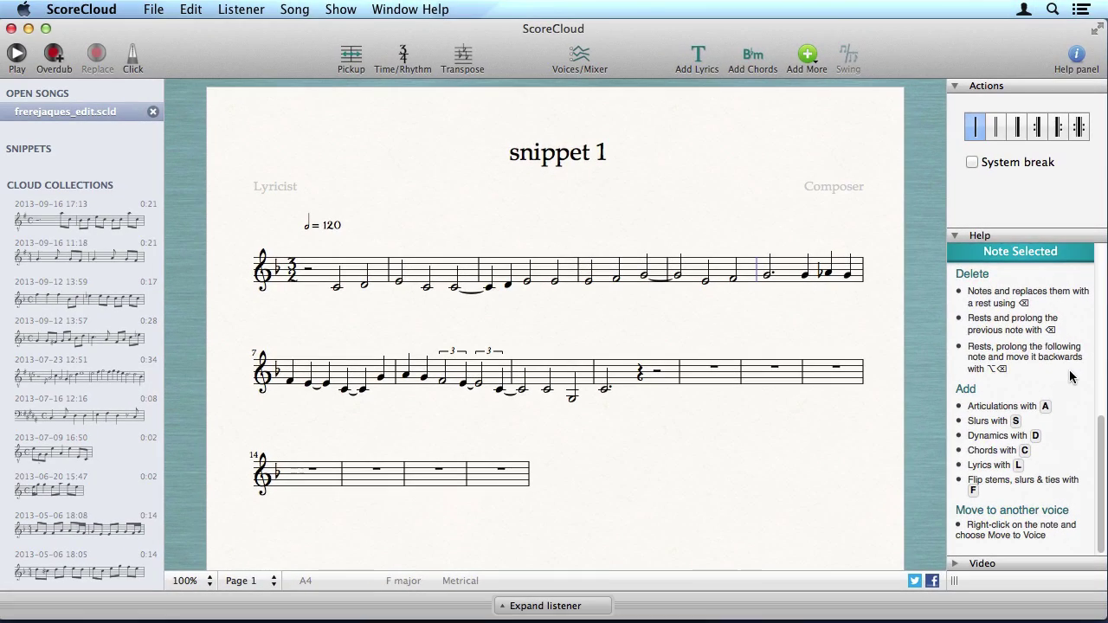
pyautogui.click(799, 323)
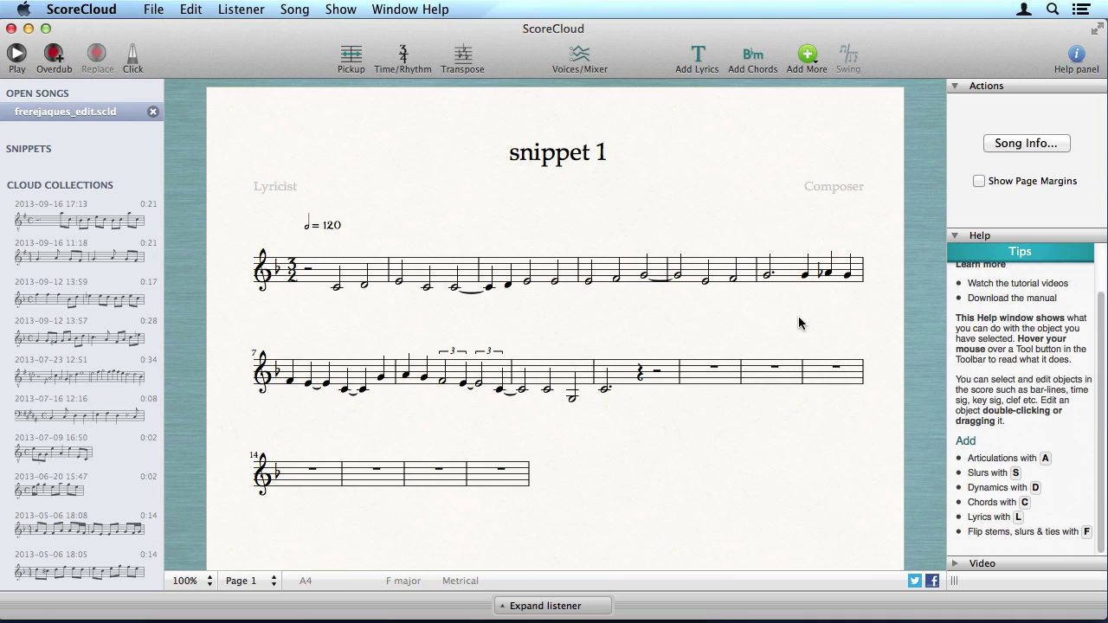
# - Set the time signature to 4 beats with a quarter-note pulse and halve all note values
pyautogui.click(403, 61)
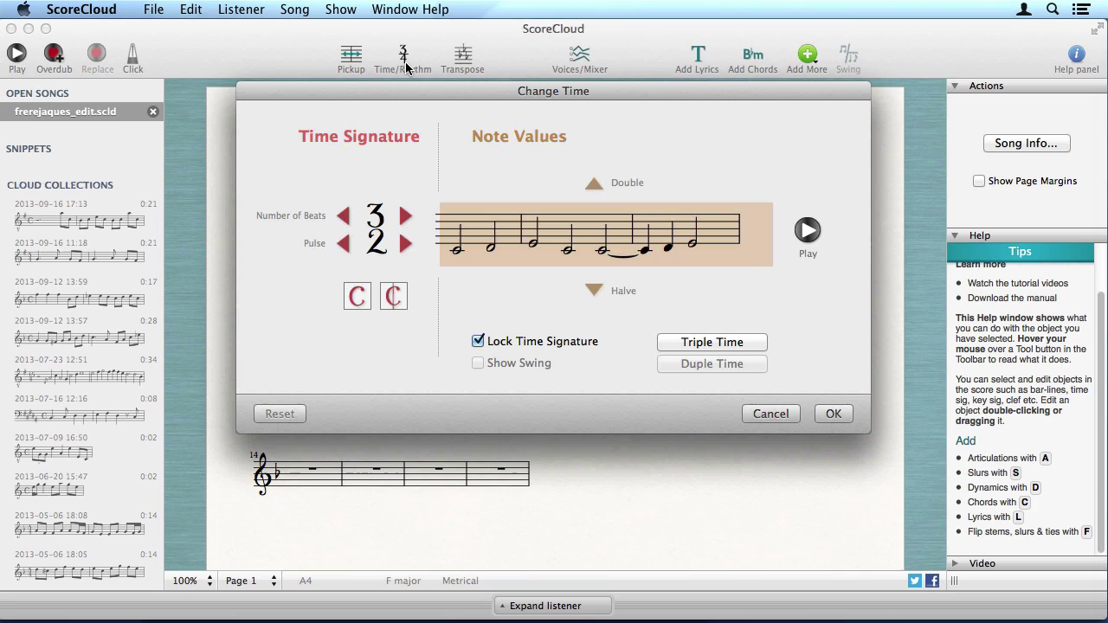
pyautogui.click(407, 216)
pyautogui.click(404, 245)
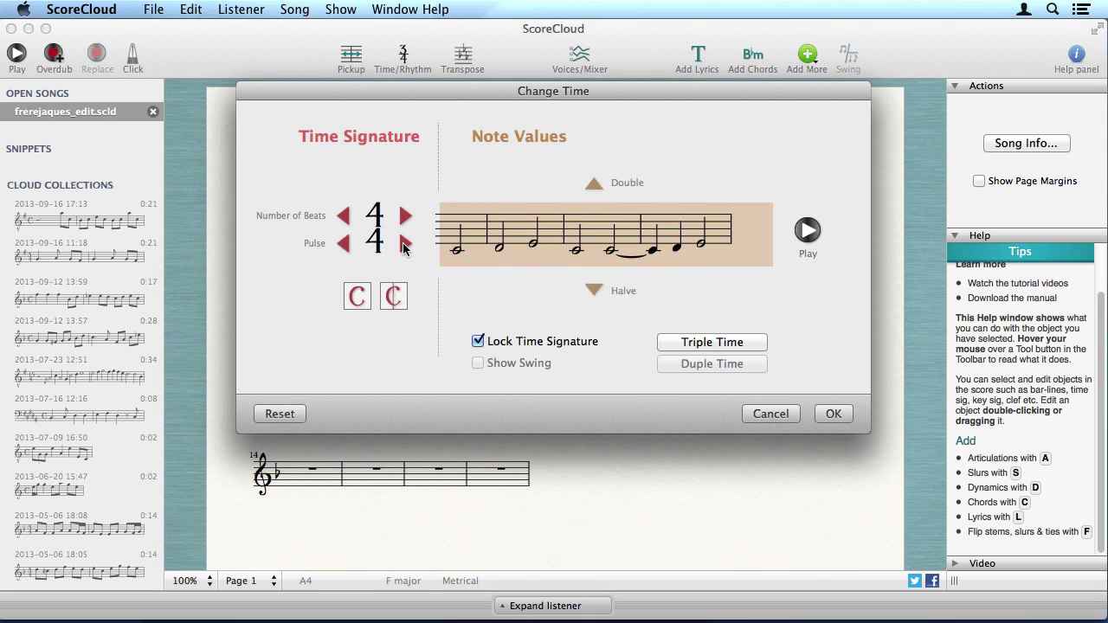
pyautogui.click(595, 290)
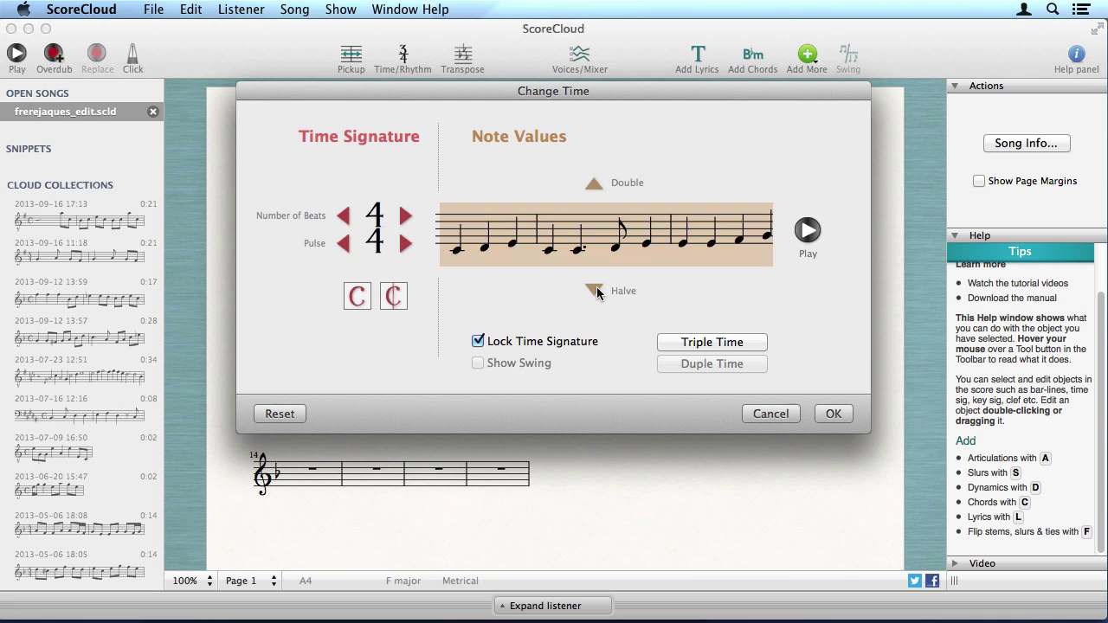
pyautogui.click(831, 415)
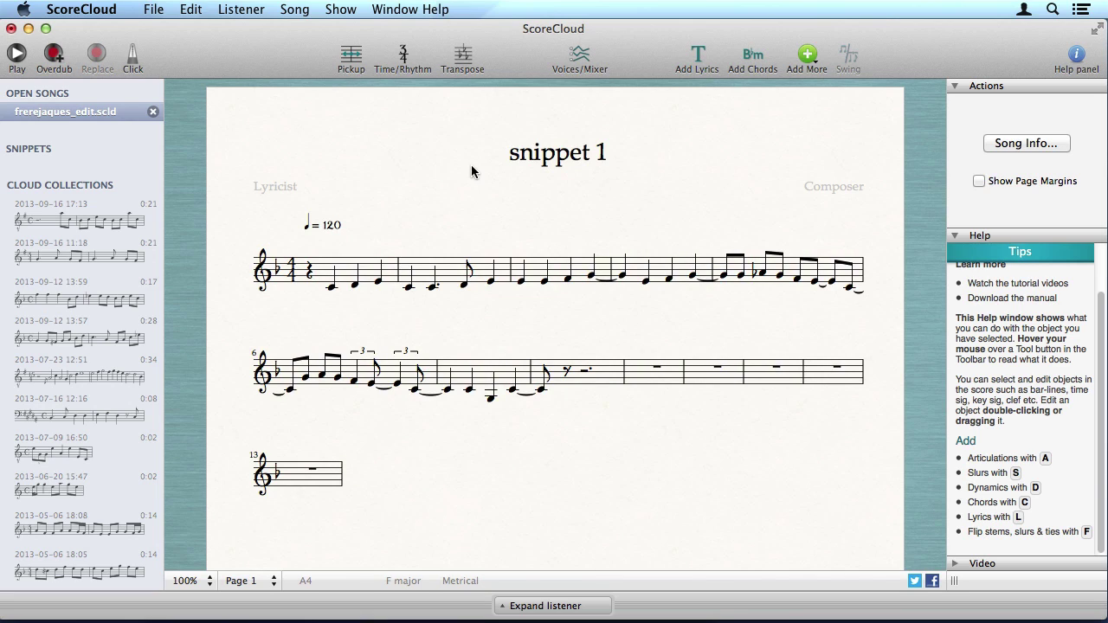
# - Shift the music one beat earlier with Pickup, step size Beat, previewing before applying
pyautogui.click(349, 54)
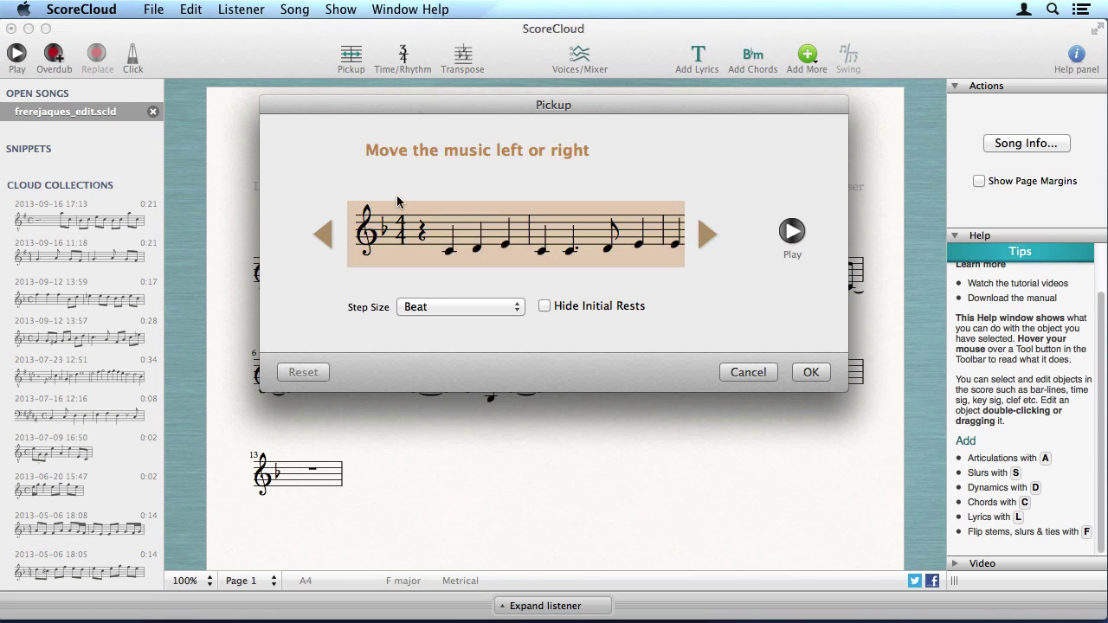
pyautogui.click(322, 240)
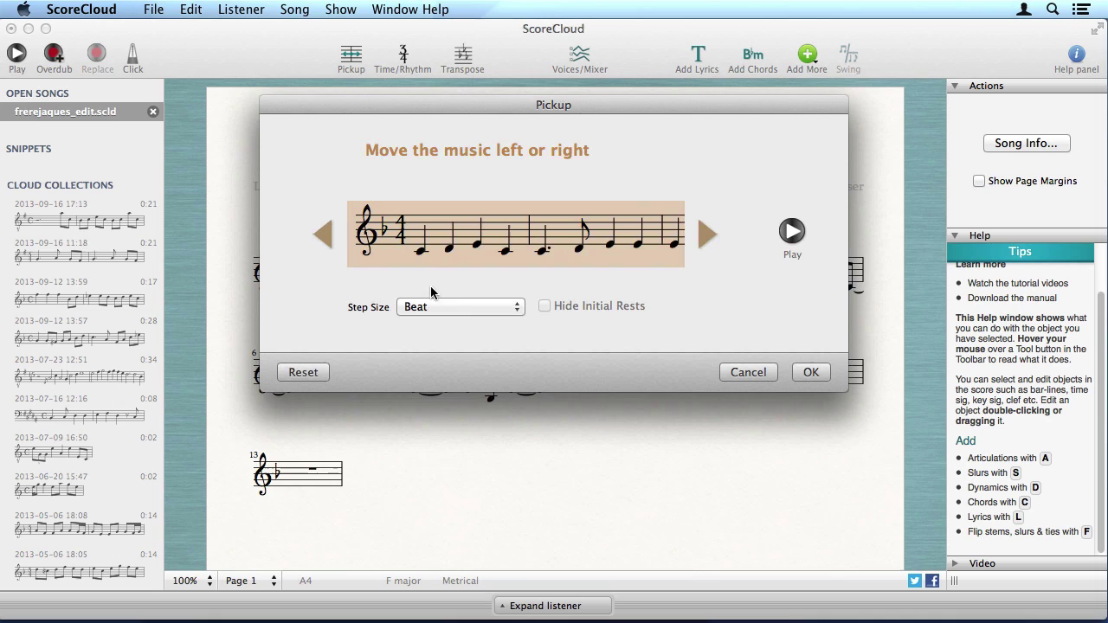
pyautogui.click(517, 309)
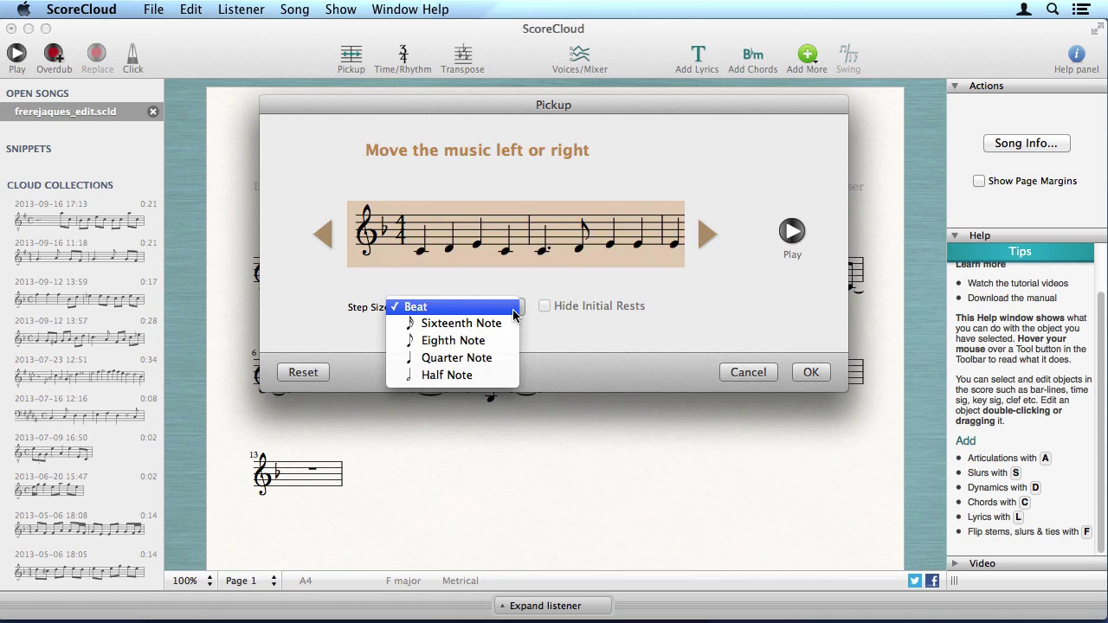
pyautogui.click(514, 312)
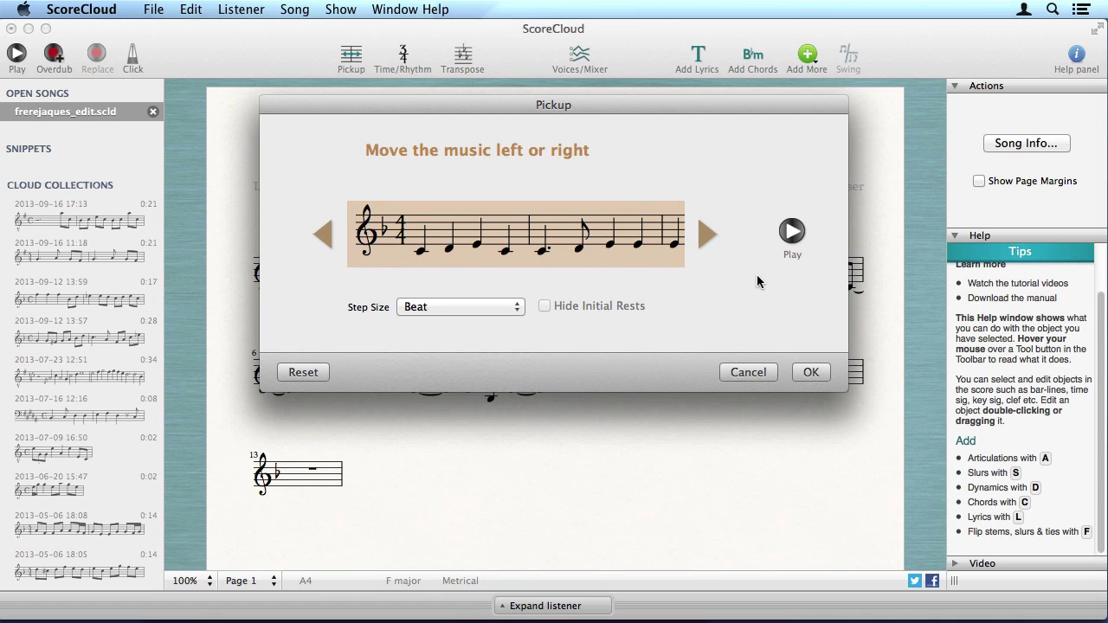
pyautogui.click(791, 234)
pyautogui.click(790, 232)
pyautogui.click(812, 373)
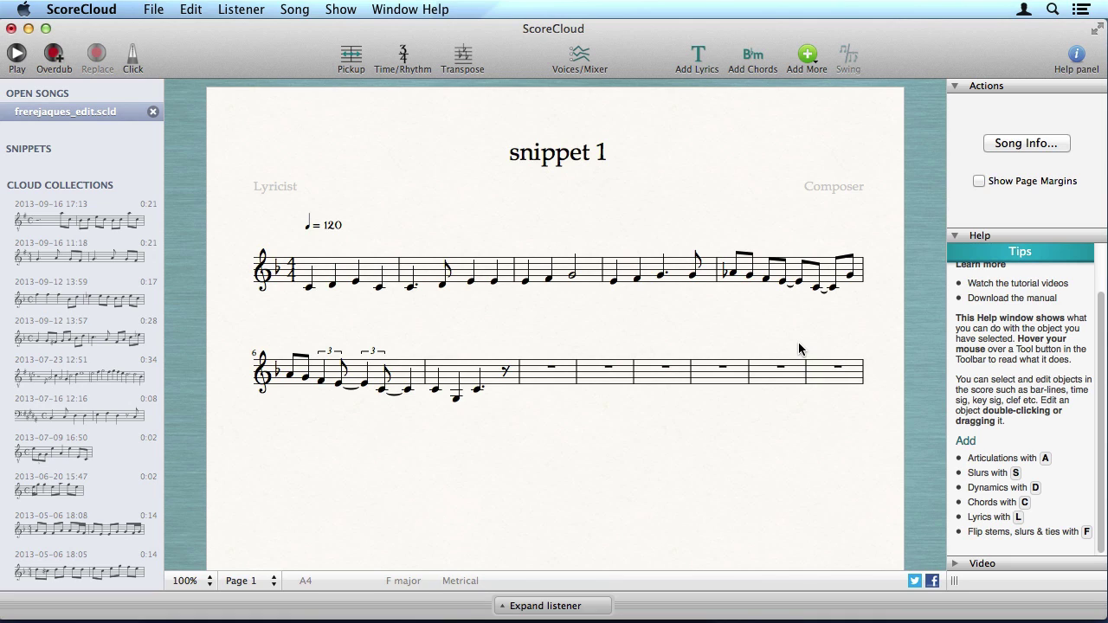
# - Change the score's key to C major, removing the flat
pyautogui.click(461, 59)
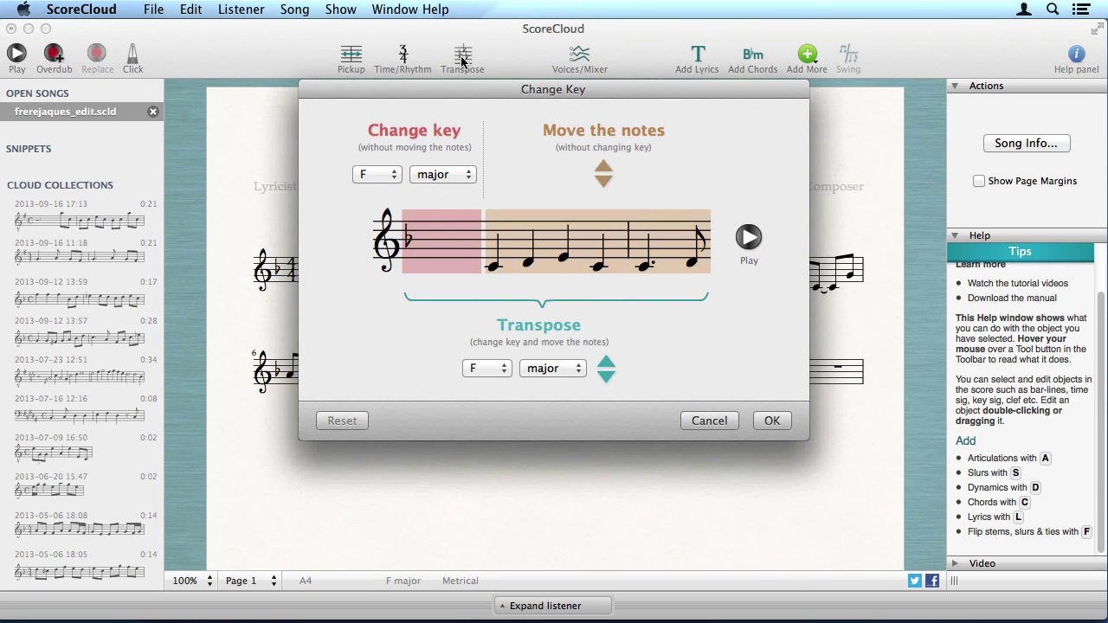
pyautogui.click(392, 176)
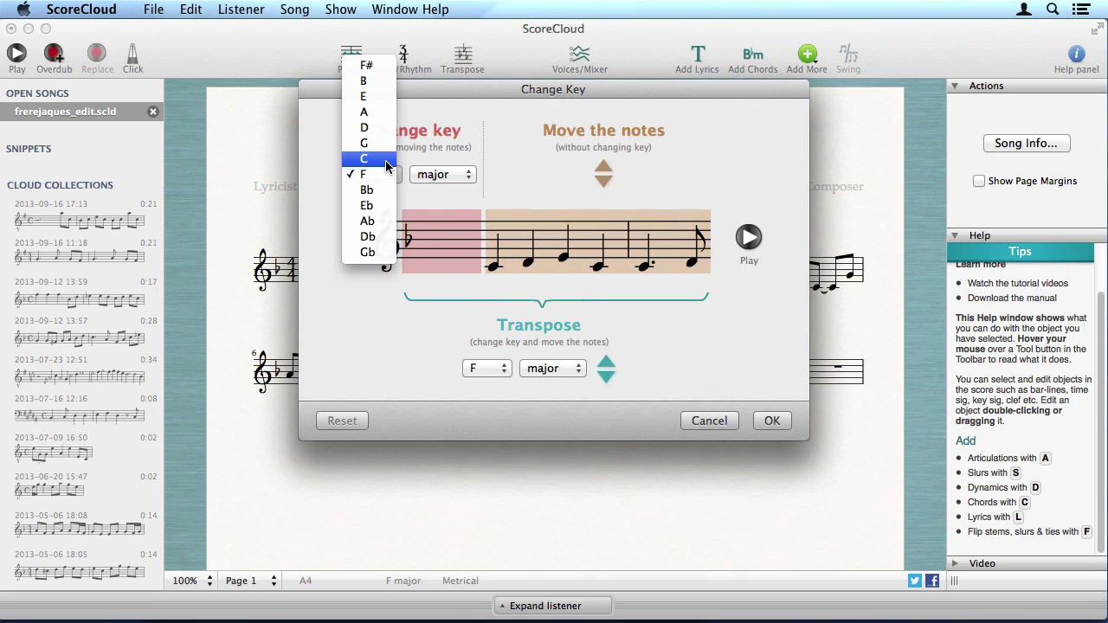
pyautogui.click(387, 160)
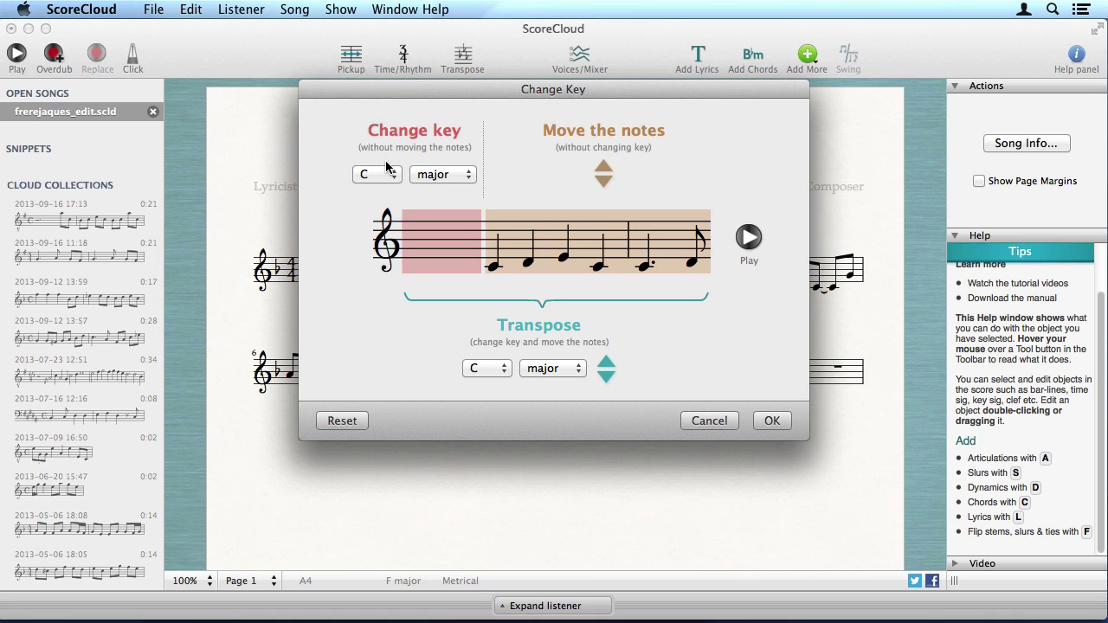
pyautogui.click(773, 422)
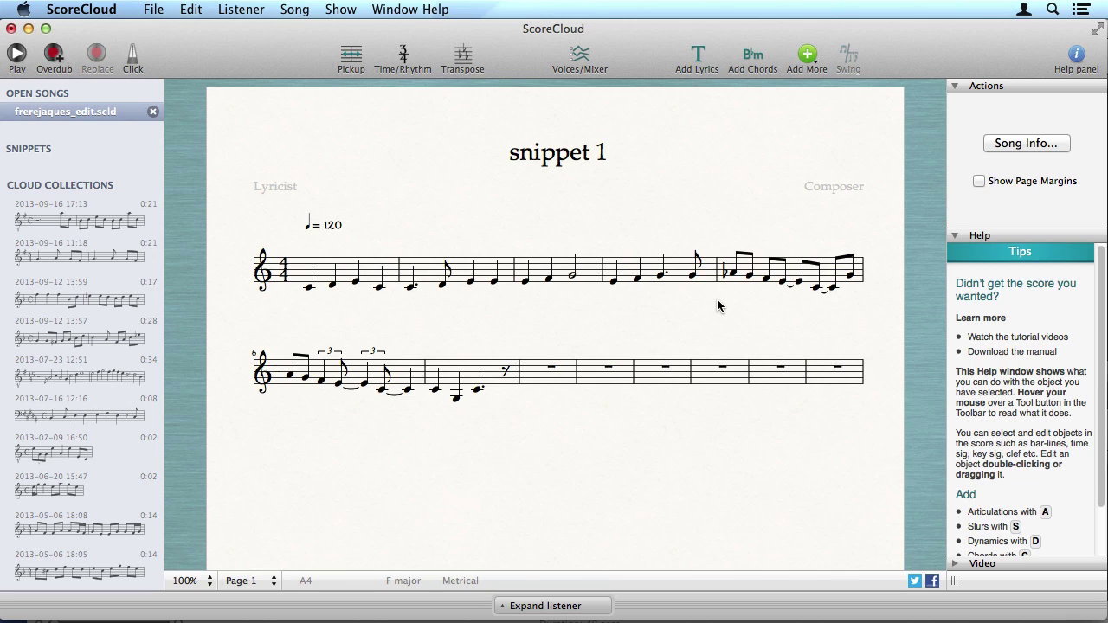
# - Drag two barlines to regroup measures, lower the bar-2 note from E to C, and adjust a bar-4 note
pyautogui.moveTo(717, 274); pyautogui.dragTo(681, 276)
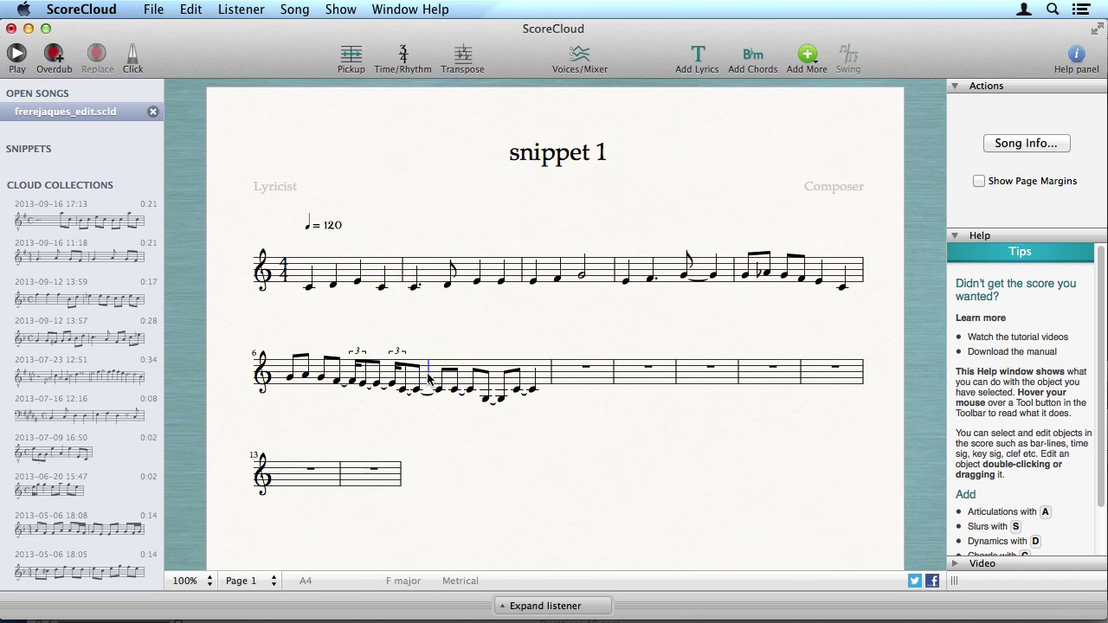
pyautogui.moveTo(430, 378); pyautogui.dragTo(447, 379)
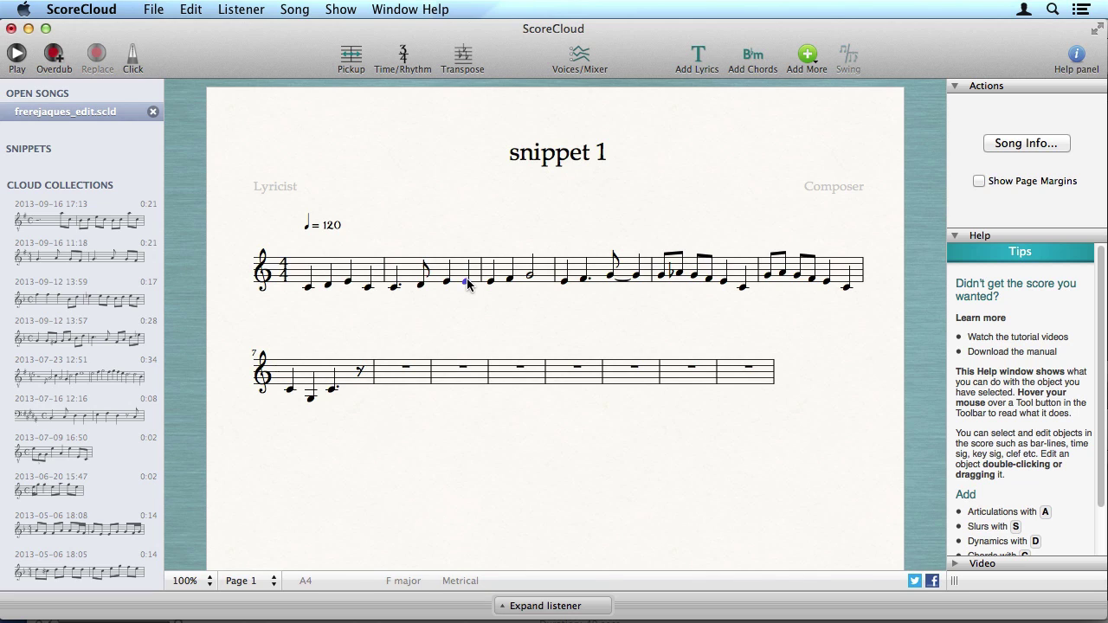
pyautogui.moveTo(466, 282); pyautogui.dragTo(465, 286)
pyautogui.click(523, 316)
pyautogui.moveTo(606, 271); pyautogui.dragTo(620, 271)
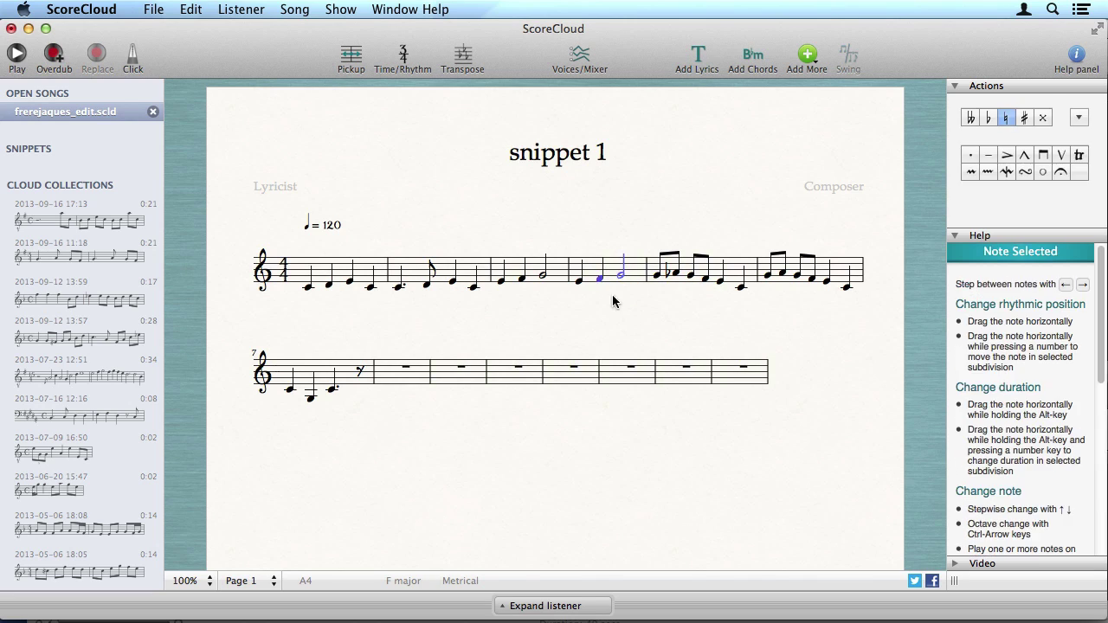
# - Shorten the bar-3 half note to a quarter note followed by a rest
pyautogui.click(653, 327)
pyautogui.moveTo(543, 270); pyautogui.dragTo(535, 271)
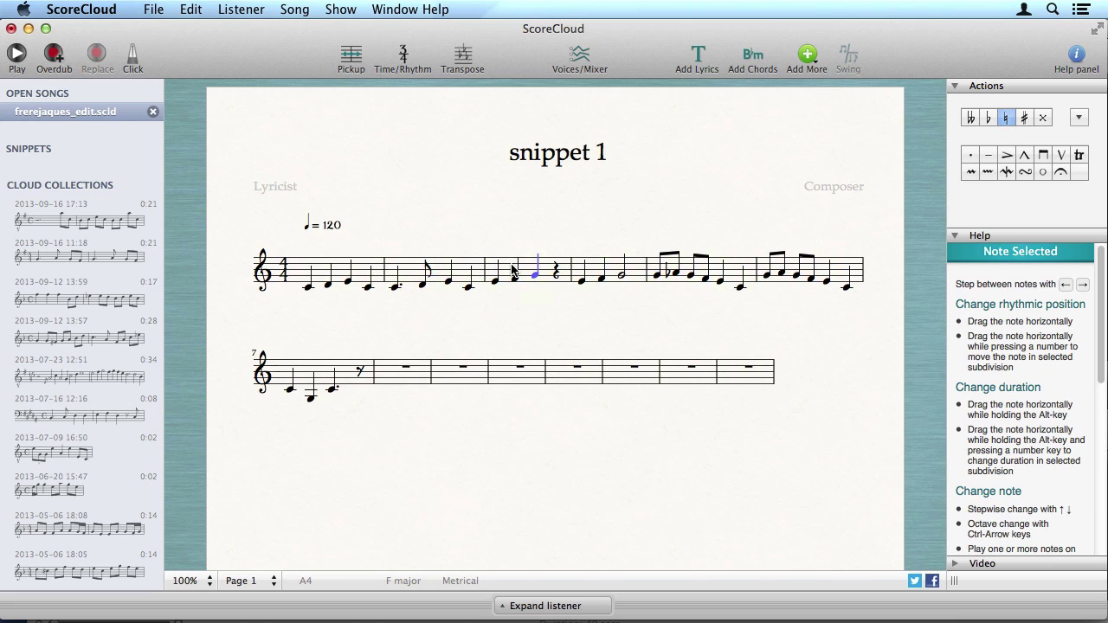
pyautogui.click(702, 336)
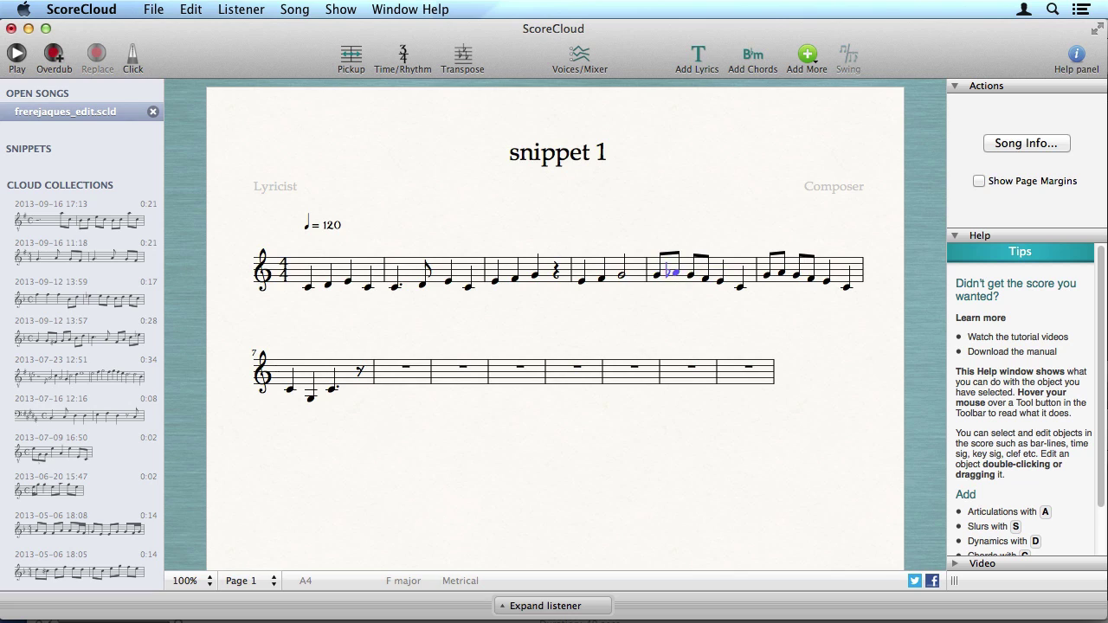
# - Replace bar 5's wrong second eighth note with A
pyautogui.click(674, 271)
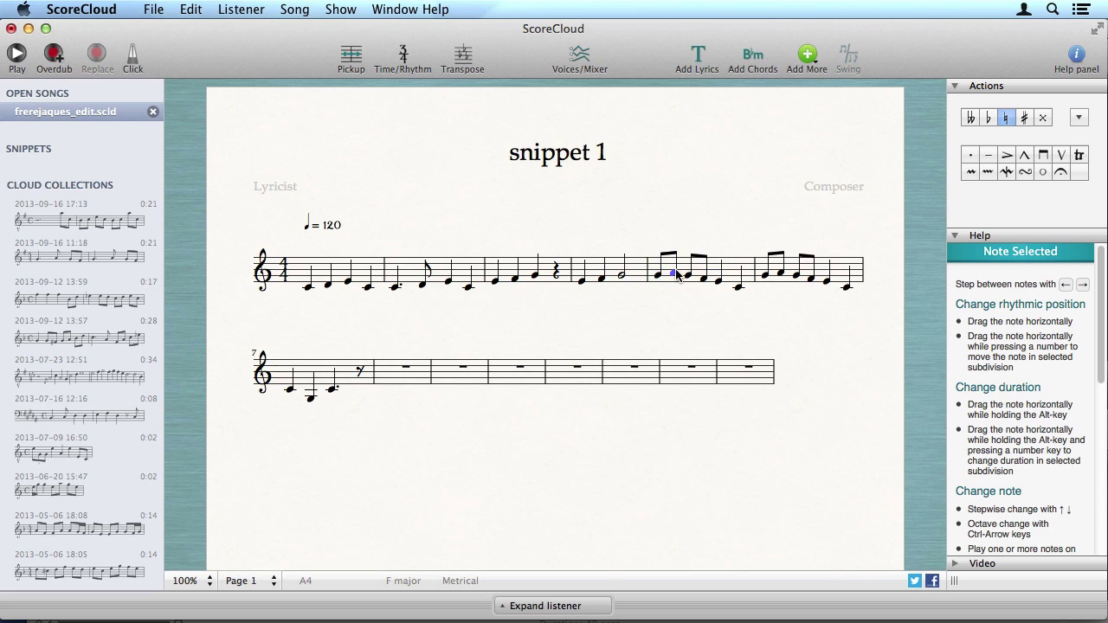
pyautogui.click(676, 311)
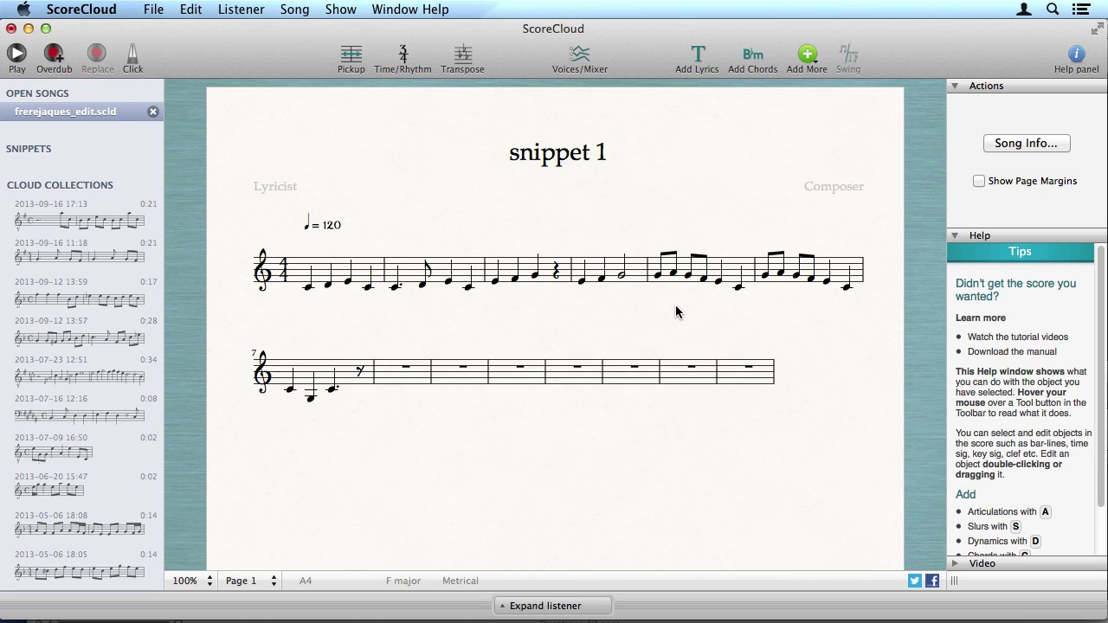
pyautogui.click(687, 276)
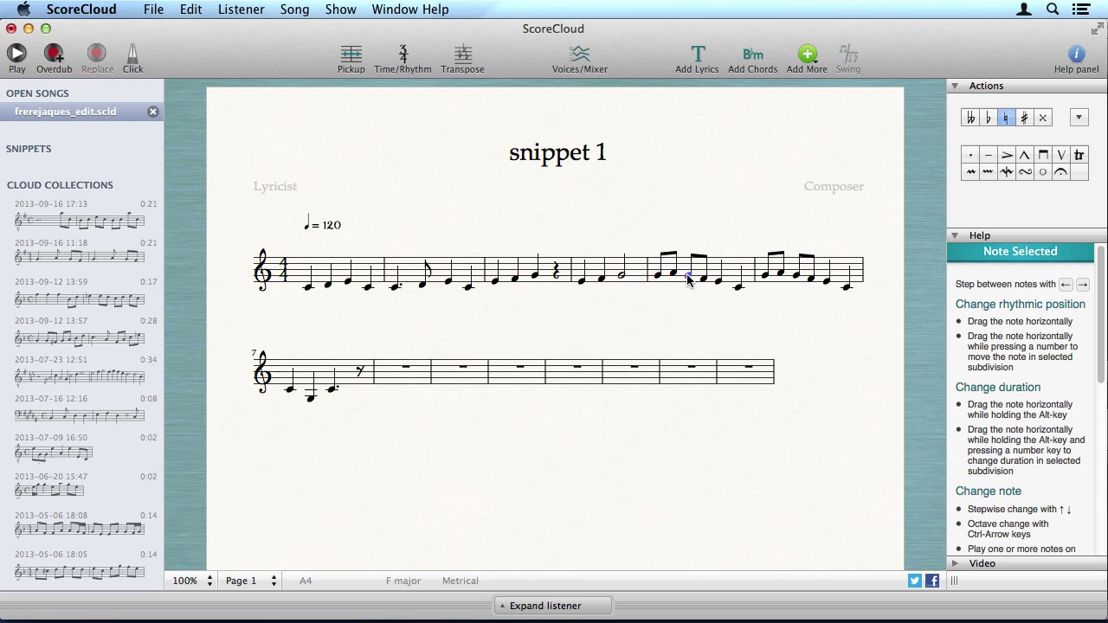
pyautogui.press('Delete')
pyautogui.click(688, 299)
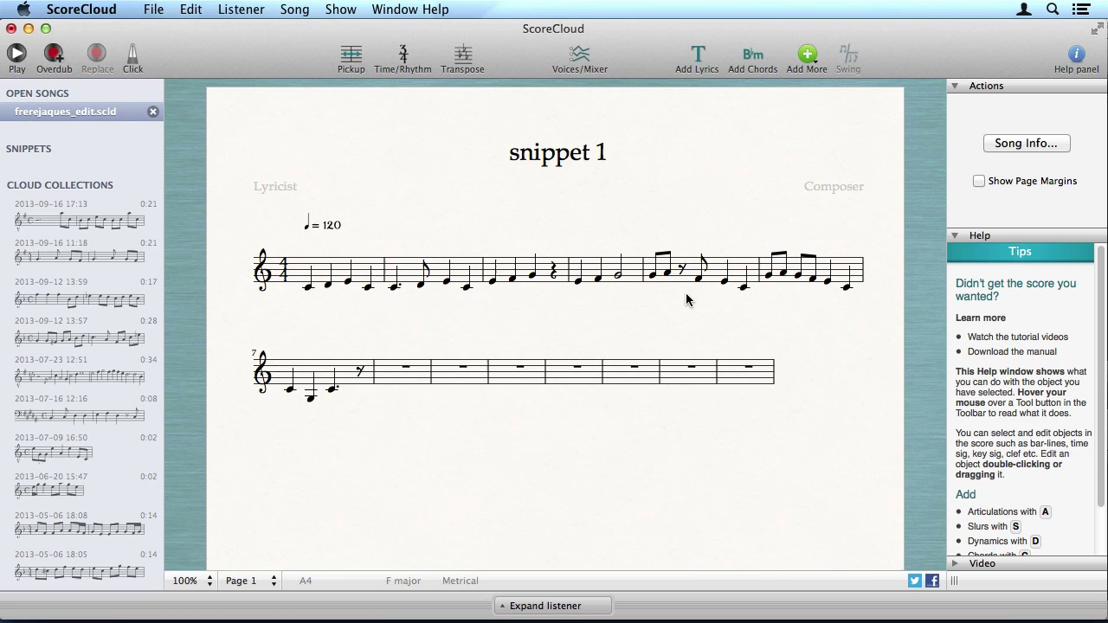
pyautogui.click(684, 270)
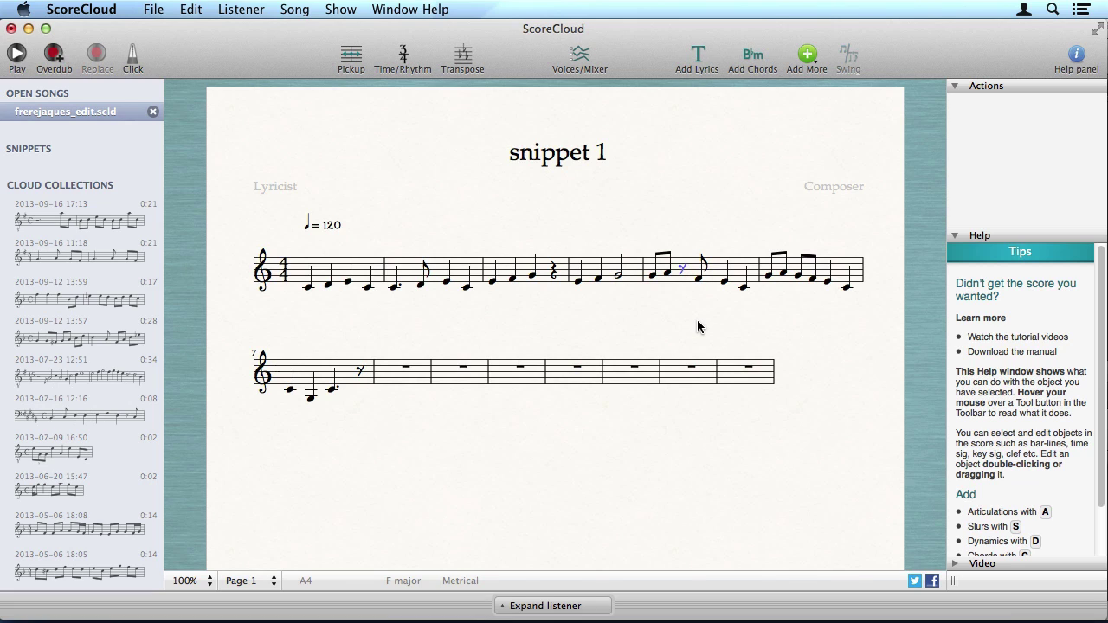
pyautogui.press('super+z')
pyautogui.click(777, 396)
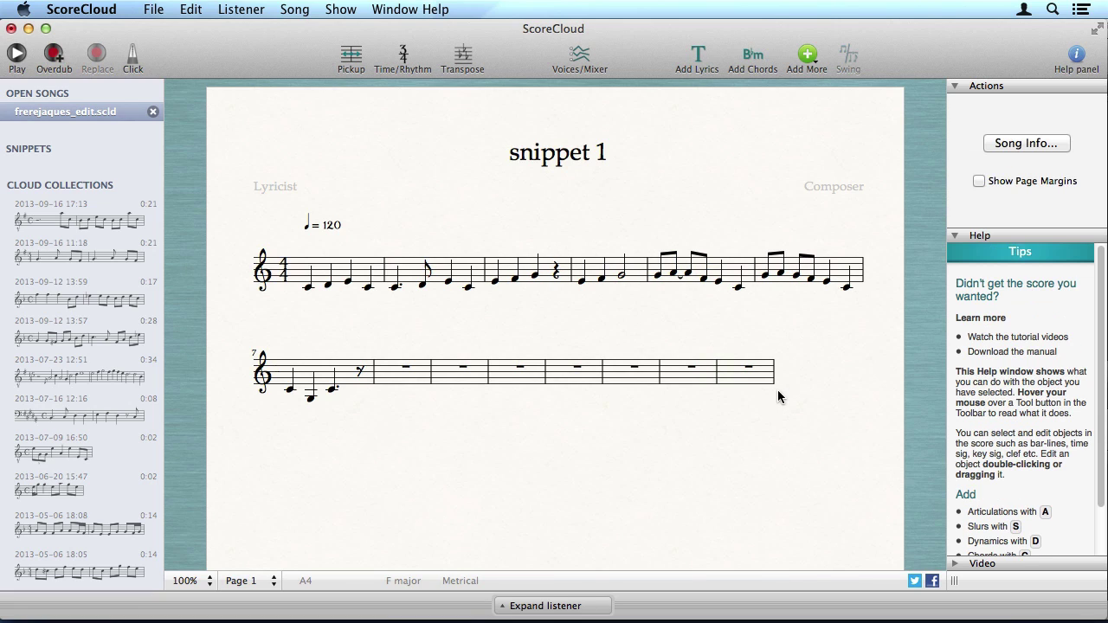
# - Delete the six empty whole-rest measures from the second staff
pyautogui.moveTo(770, 397); pyautogui.dragTo(435, 355)
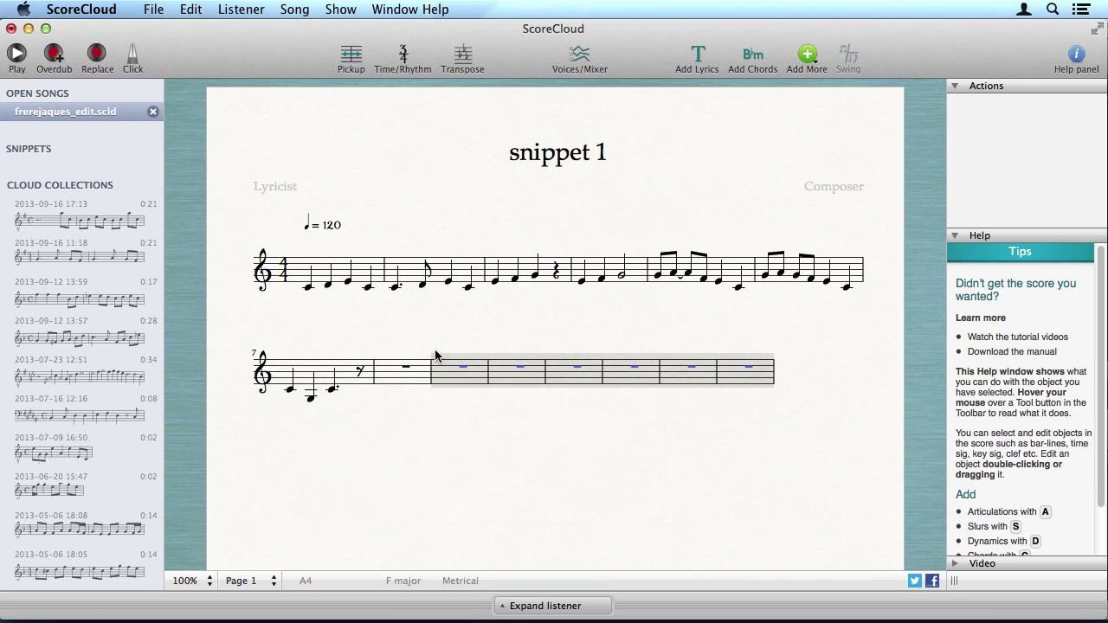
pyautogui.press('Delete')
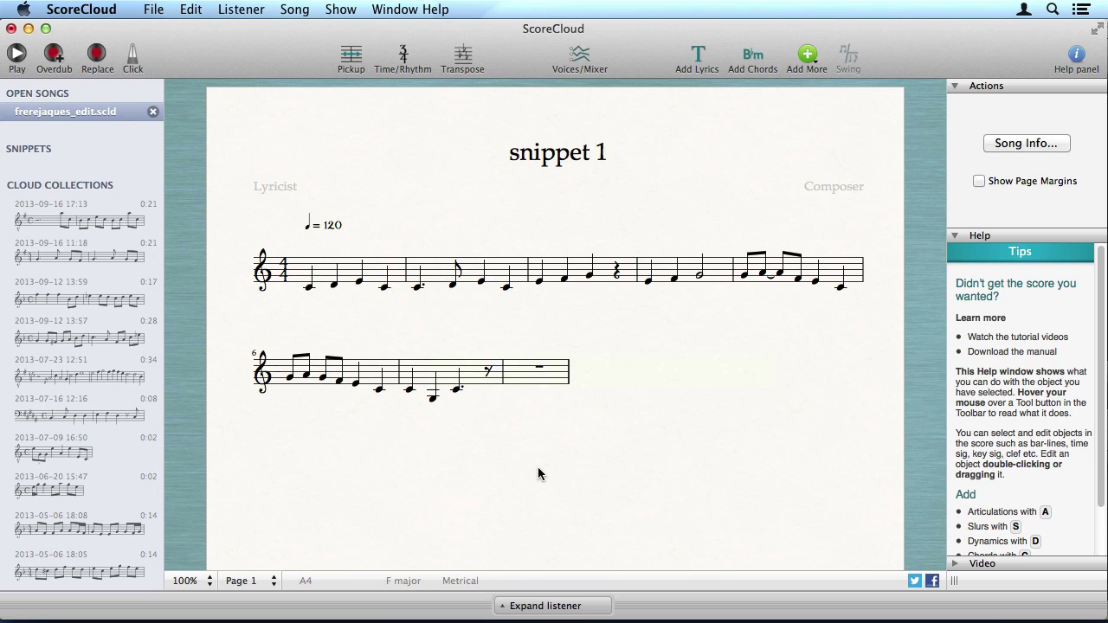
pyautogui.click(329, 378)
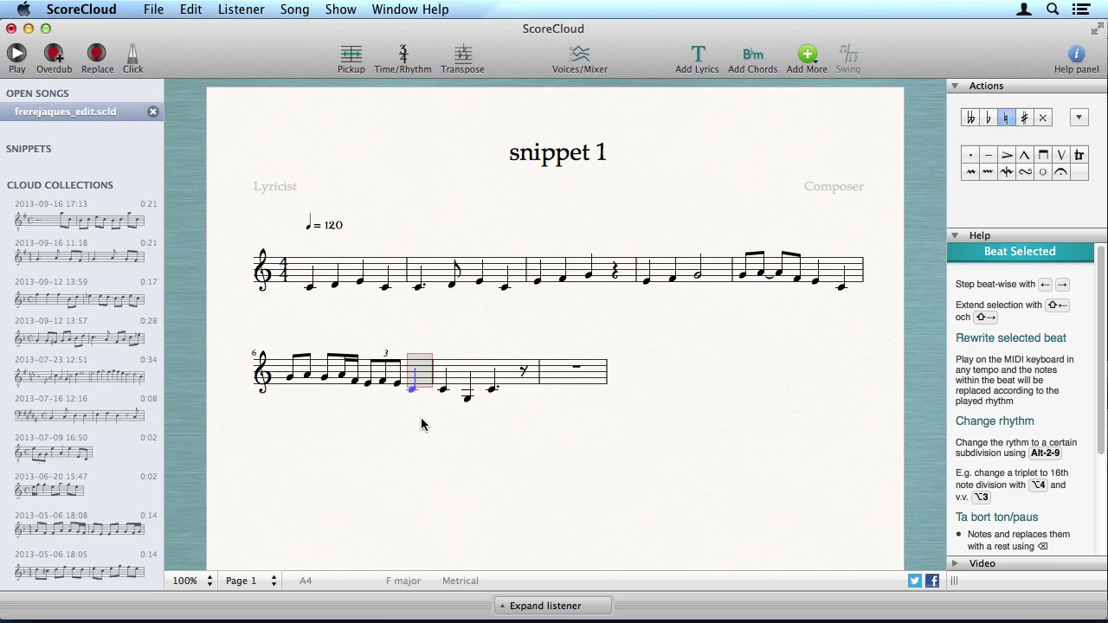
# - Change bar 6's first beat to a triplet, then to a sixteenth-note division
pyautogui.click(422, 424)
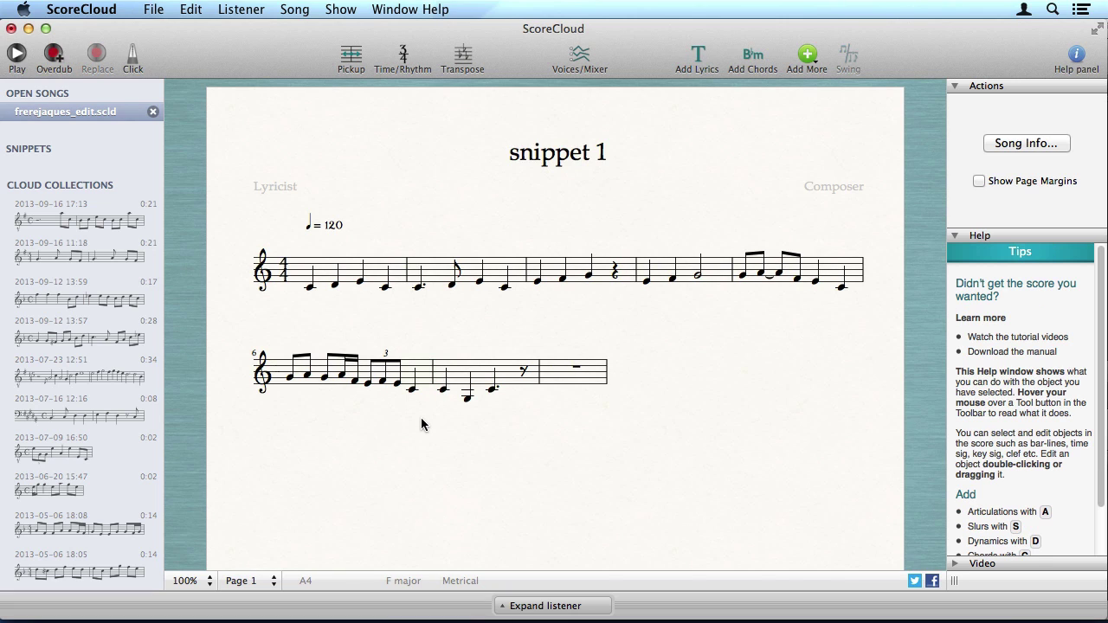
pyautogui.click(299, 383)
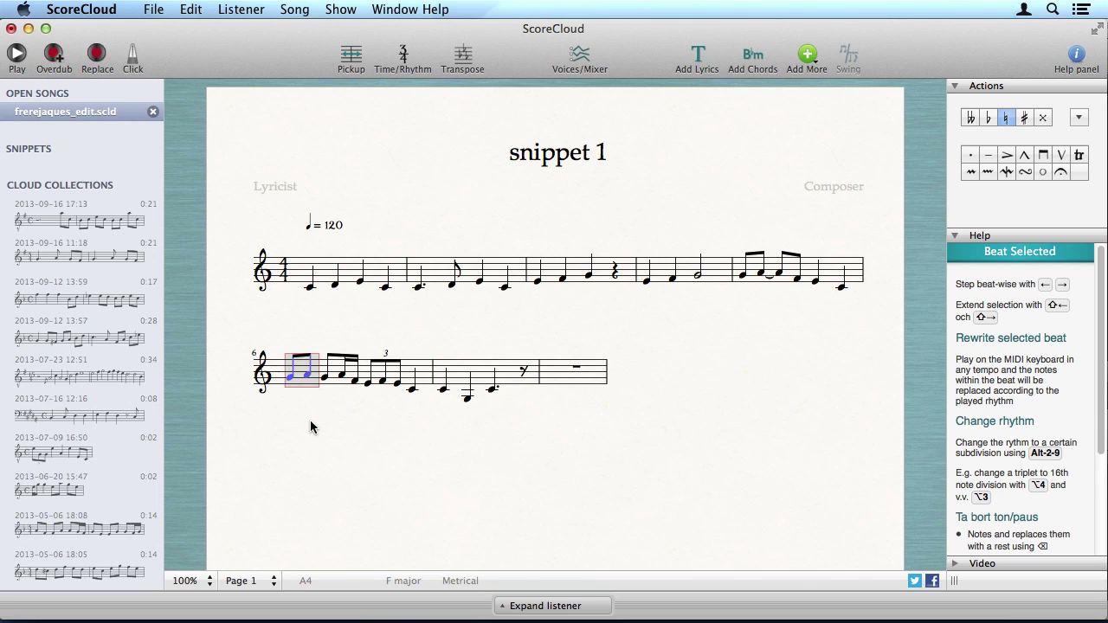
pyautogui.hotkey('alt', '3')
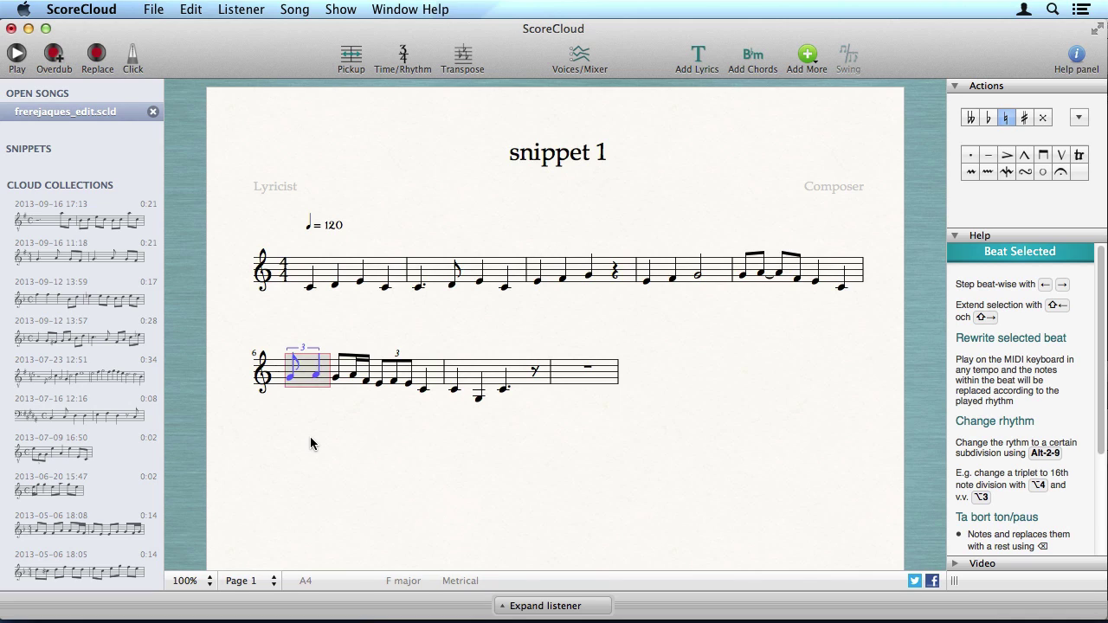
pyautogui.hotkey('alt', '4')
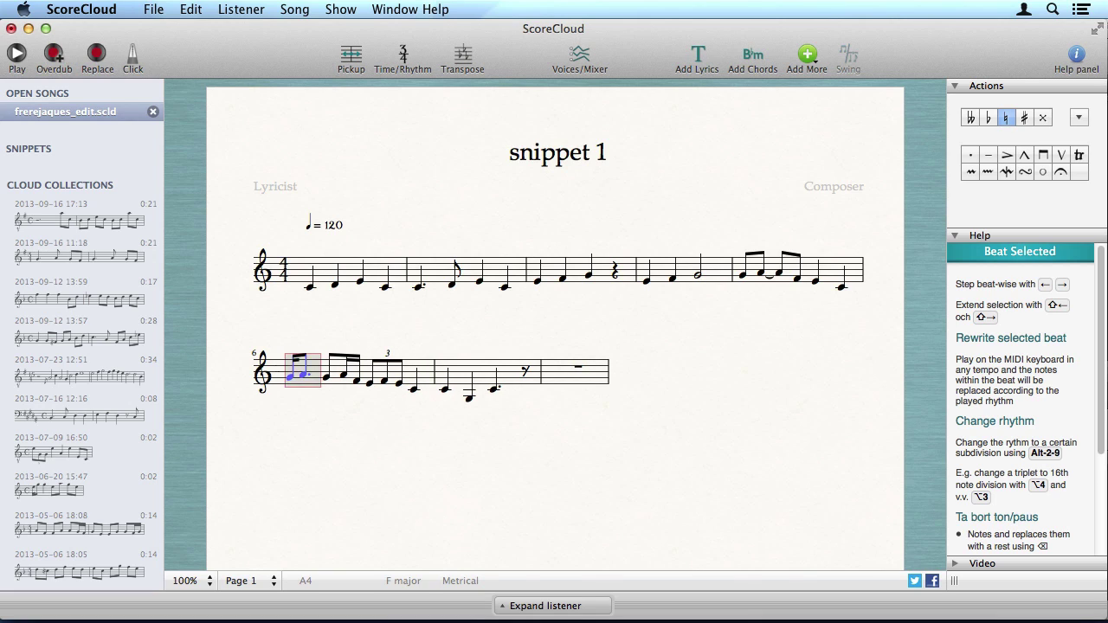
# - Replace the rest after bar 7 with a repeat of the C–G–C closing phrase
pyautogui.click(329, 446)
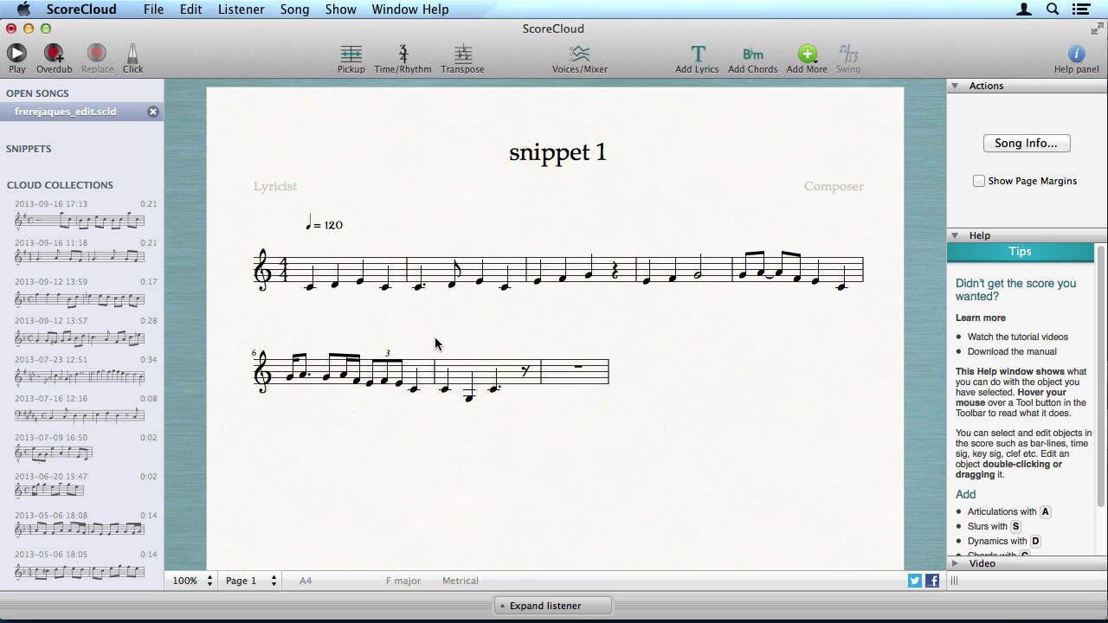
pyautogui.moveTo(456, 348); pyautogui.dragTo(514, 397)
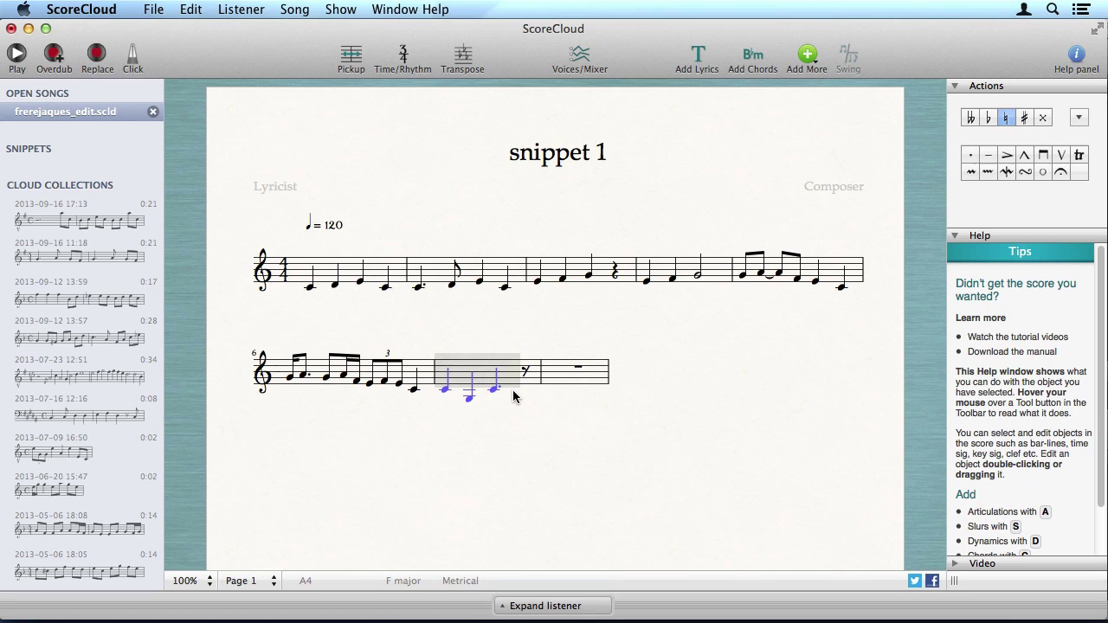
pyautogui.click(531, 405)
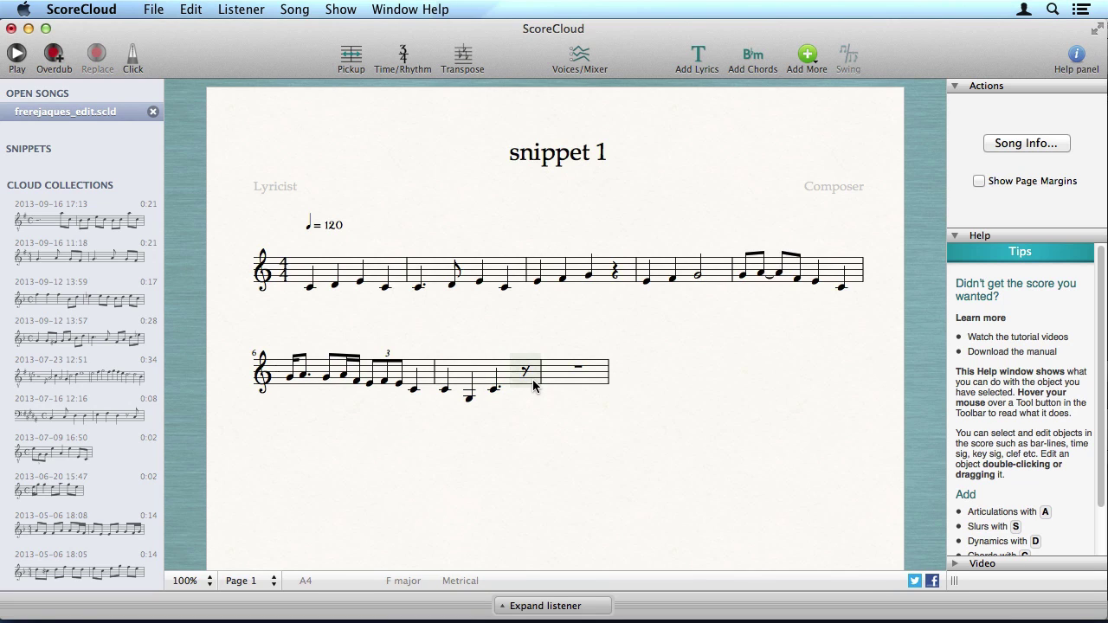
pyautogui.click(533, 407)
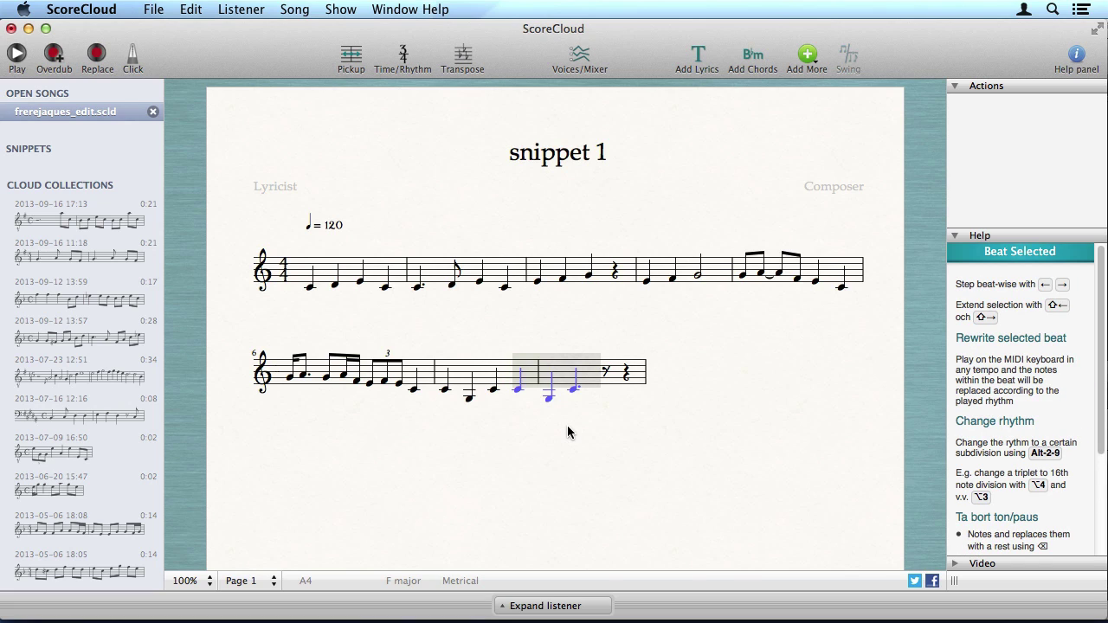
pyautogui.click(571, 429)
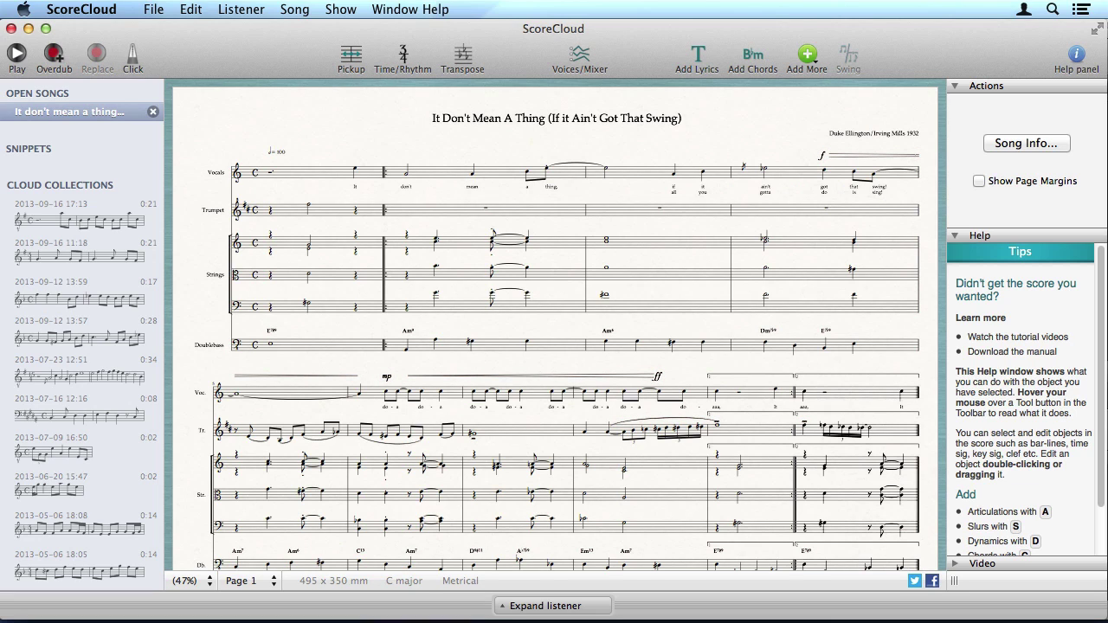
pyautogui.click(809, 61)
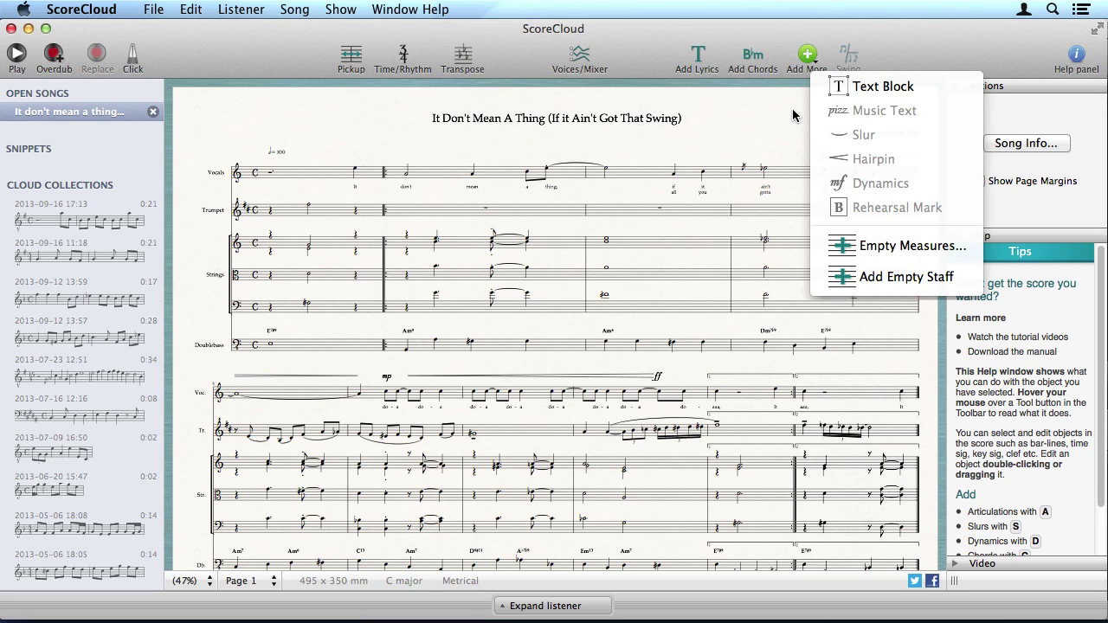
pyautogui.press('Escape')
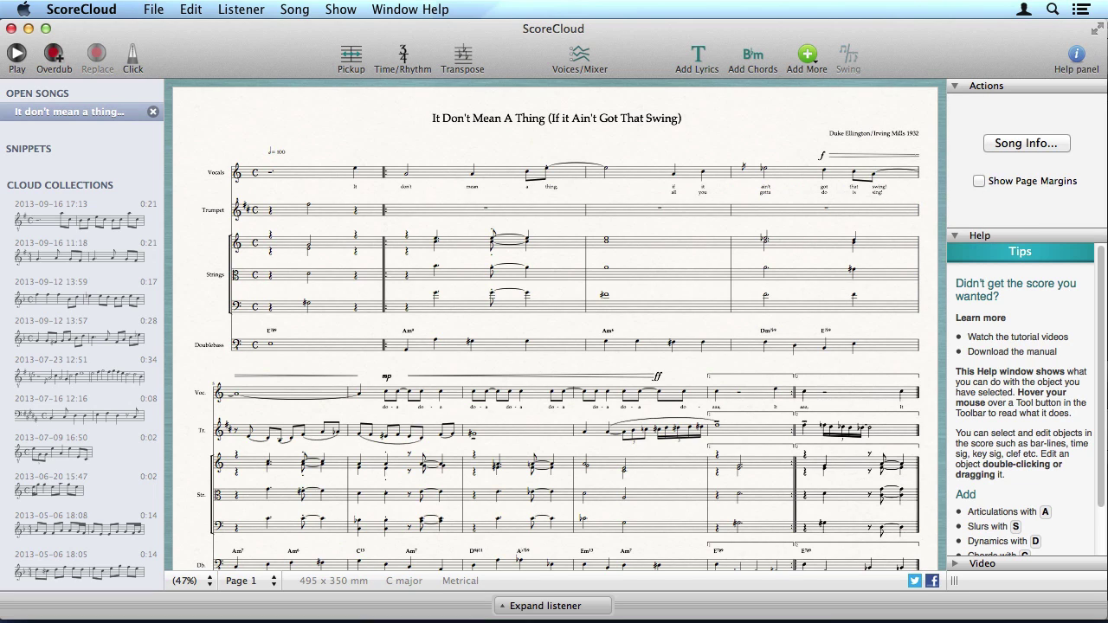